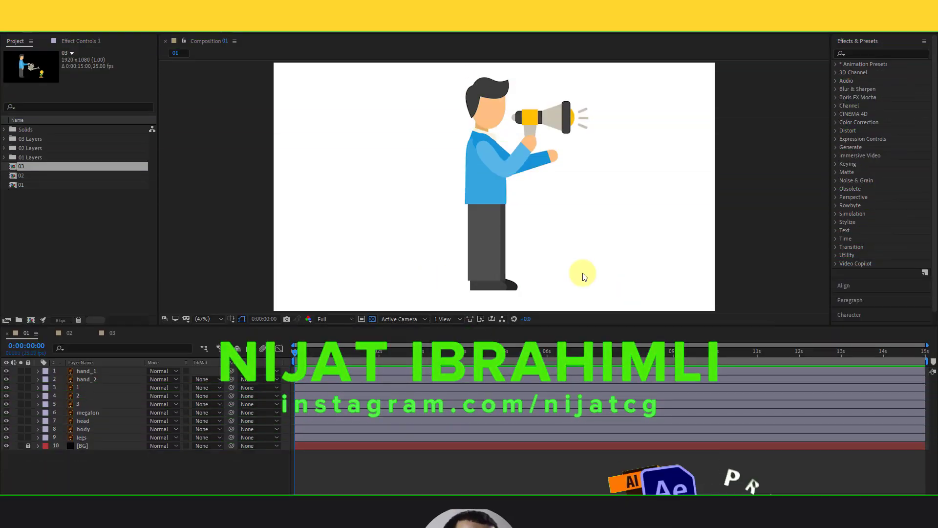
# Step: Move hand_1's anchor point to its shoulder end while the layer is soloed
pyautogui.click(508, 169)
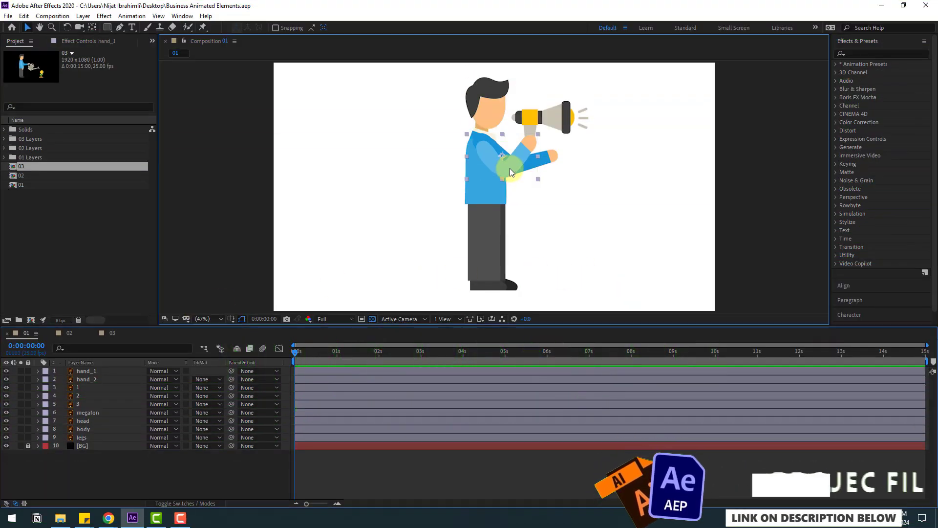
pyautogui.click(20, 371)
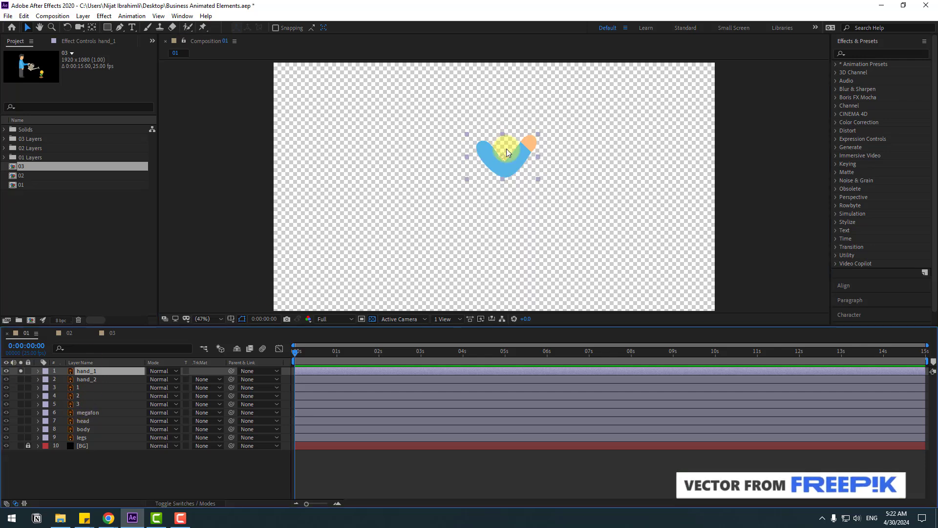
pyautogui.scroll(5, 508, 149)
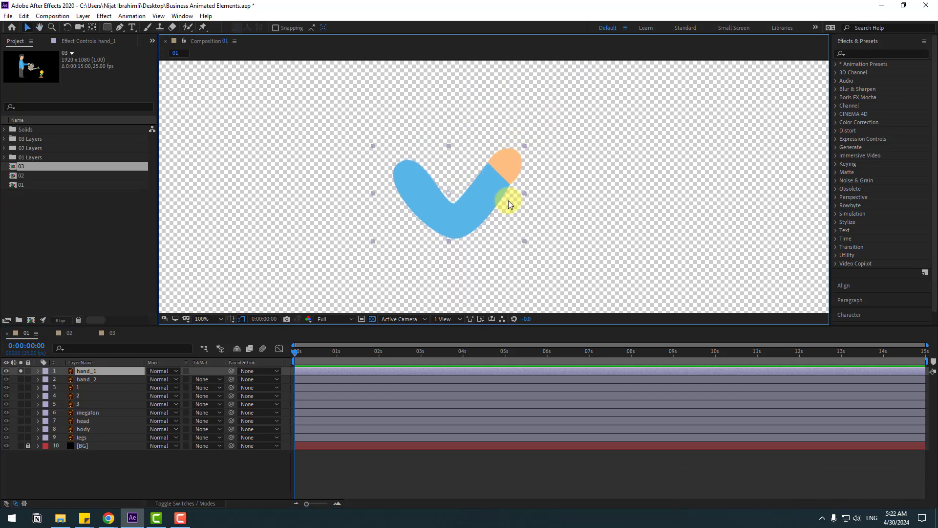
pyautogui.click(92, 27)
pyautogui.moveTo(447, 191); pyautogui.dragTo(407, 171)
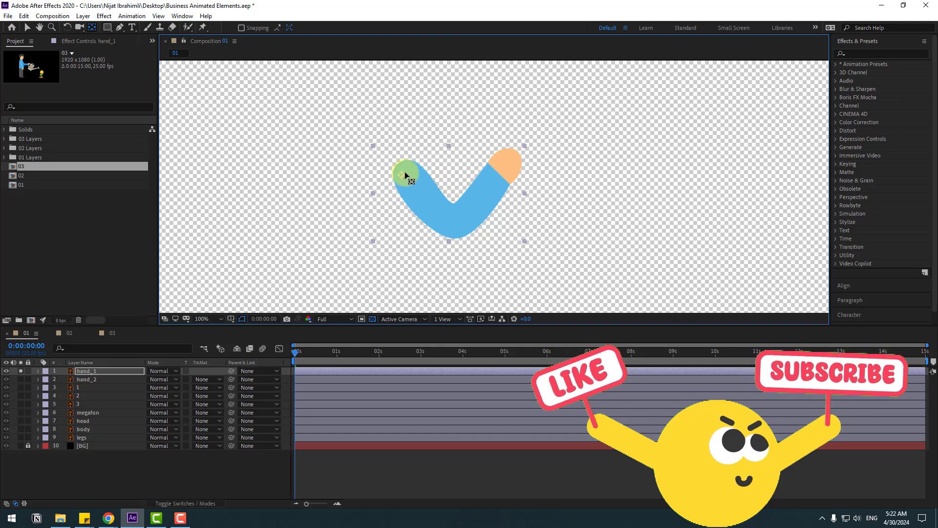
pyautogui.click(27, 27)
pyautogui.click(19, 371)
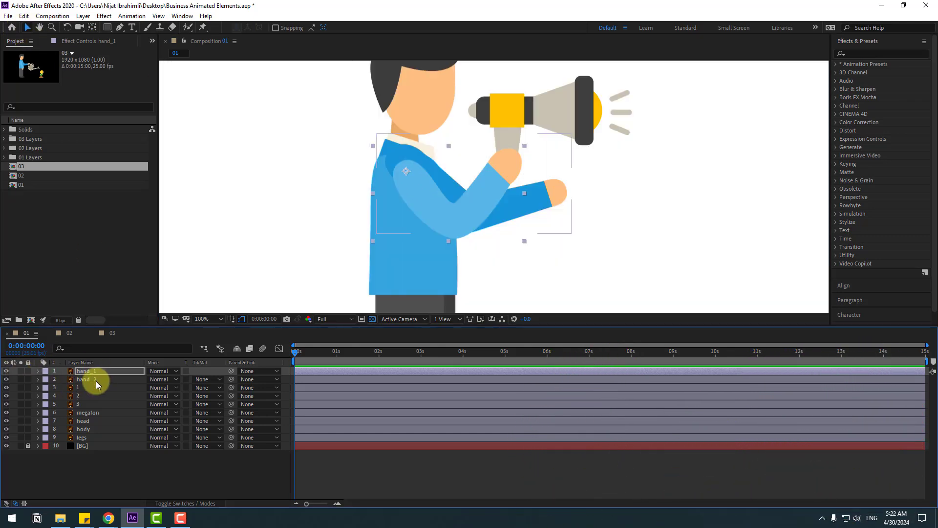
# Step: Move hand_2's anchor to its shoulder end, then parent hand_1 and hand_2 to body
pyautogui.click(90, 380)
pyautogui.click(20, 380)
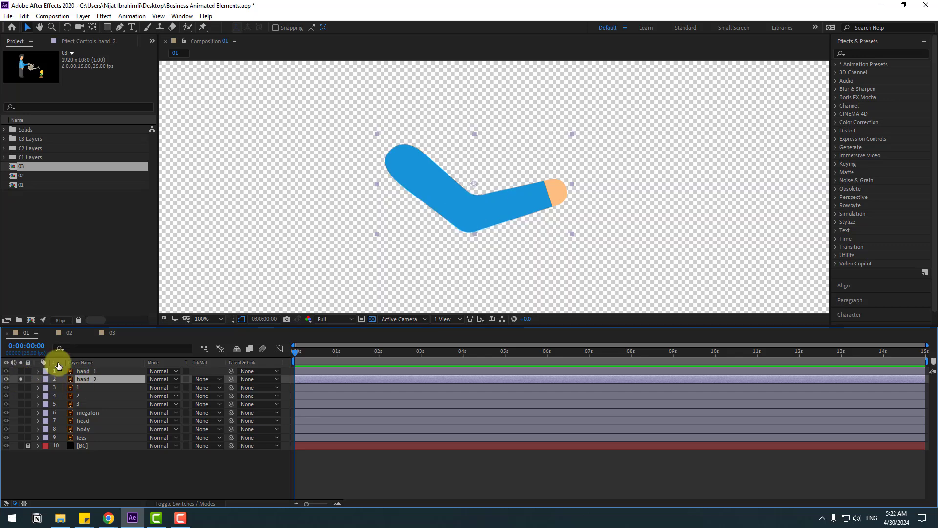
pyautogui.click(92, 27)
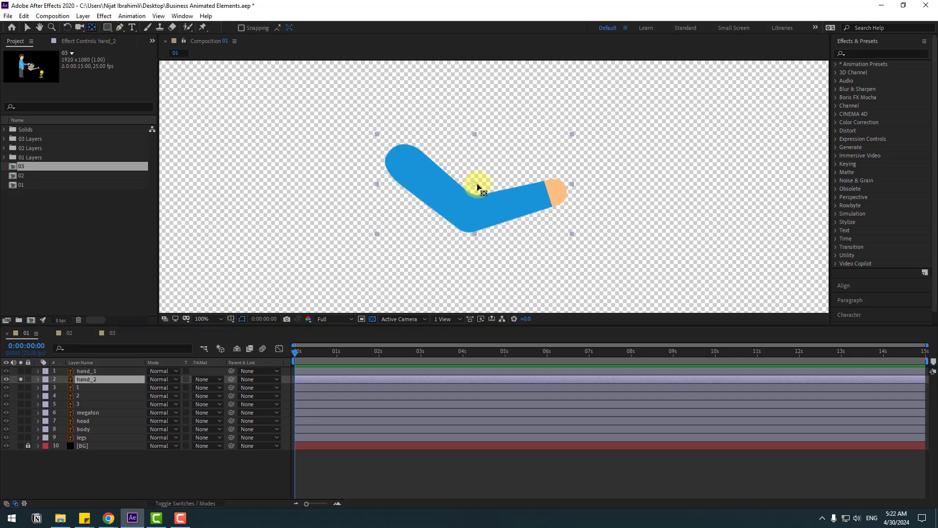
pyautogui.moveTo(478, 186); pyautogui.dragTo(441, 173)
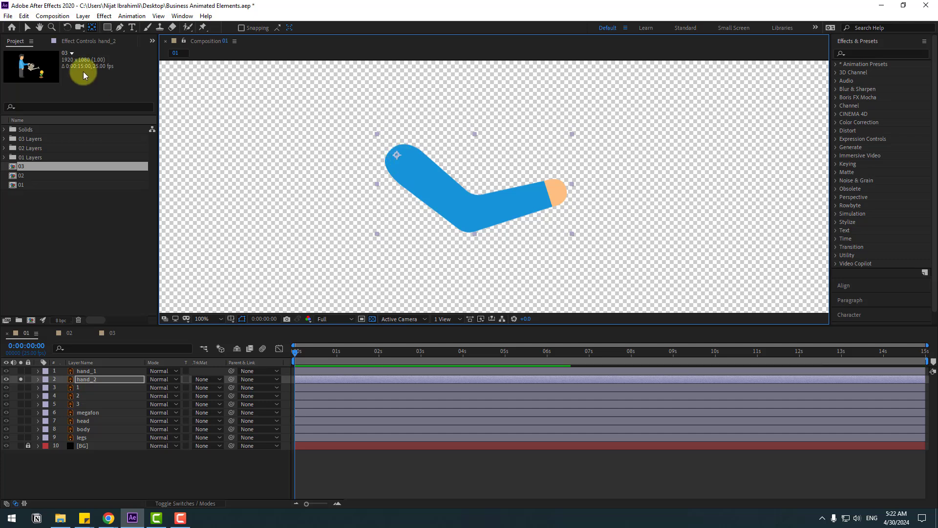
pyautogui.click(28, 27)
pyautogui.click(20, 379)
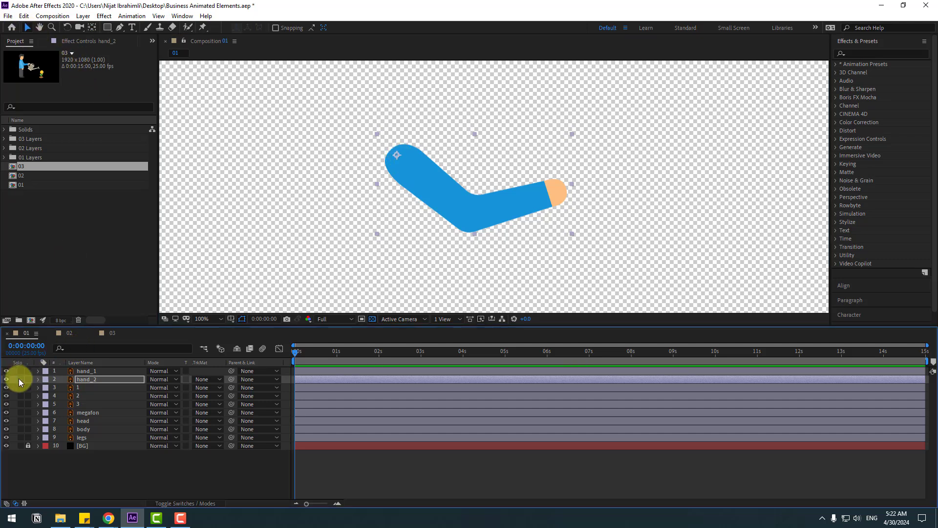
pyautogui.keyDown('ctrl'); pyautogui.click(91, 370); pyautogui.keyUp('ctrl')
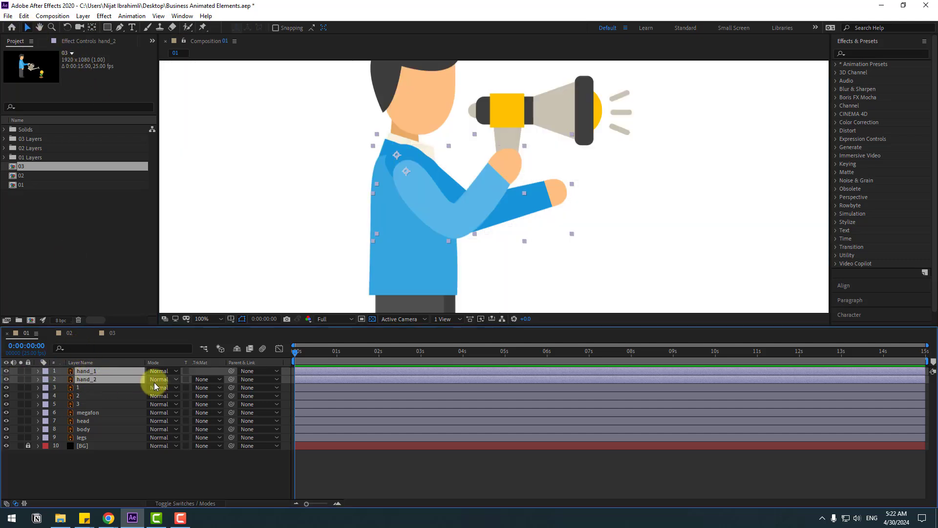
pyautogui.moveTo(226, 374); pyautogui.dragTo(79, 430)
# Step: Move the body layer's anchor point down to its bottom edge
pyautogui.click(81, 430)
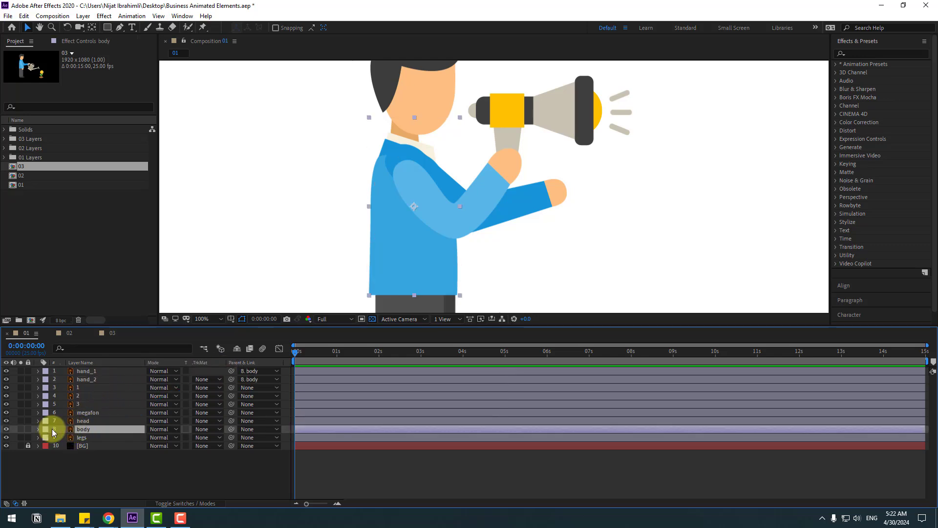
pyautogui.click(20, 428)
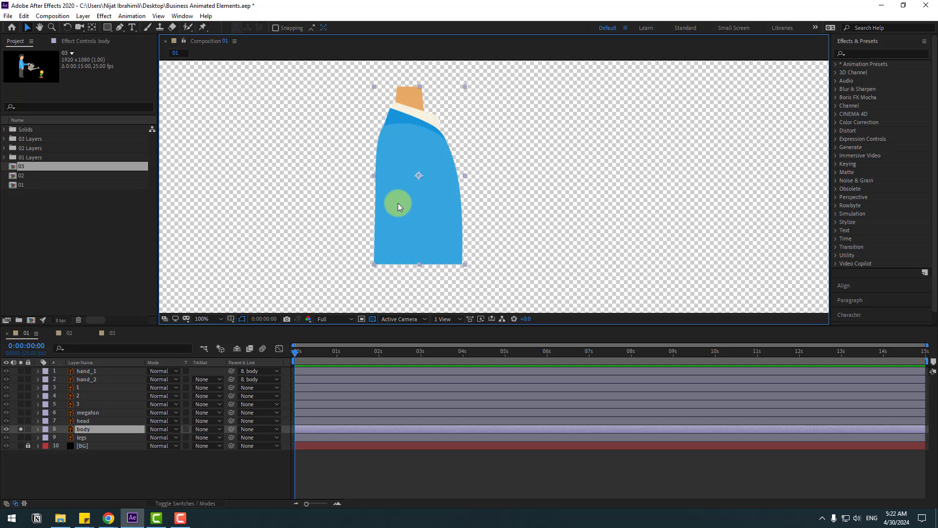
pyautogui.click(92, 27)
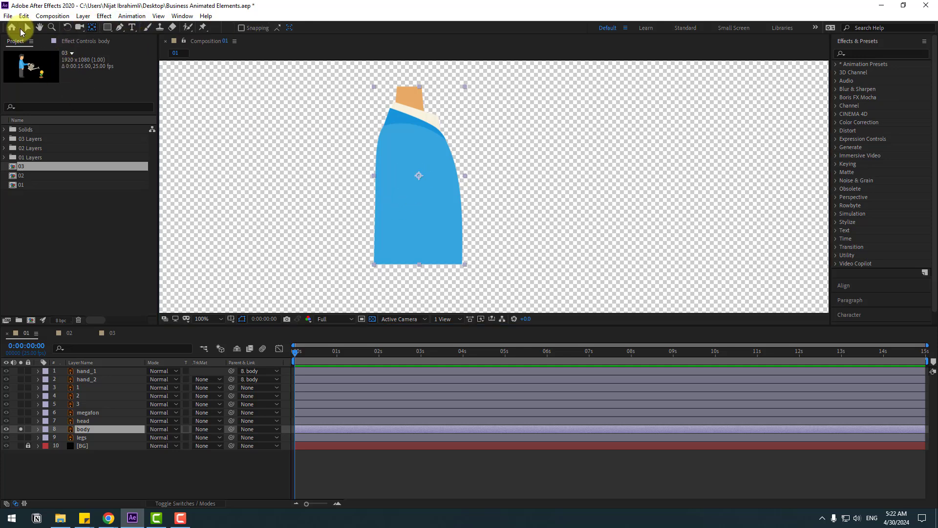
pyautogui.click(21, 29)
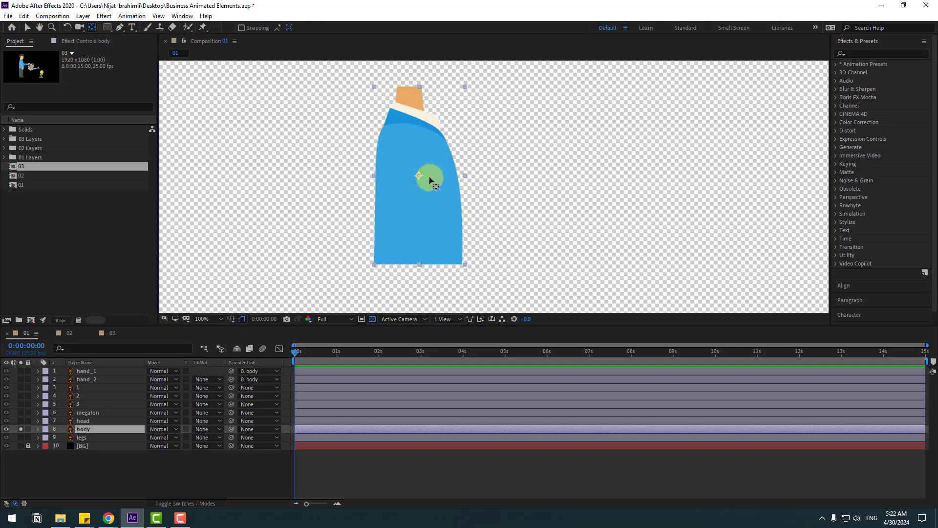
pyautogui.moveTo(430, 178); pyautogui.dragTo(419, 256)
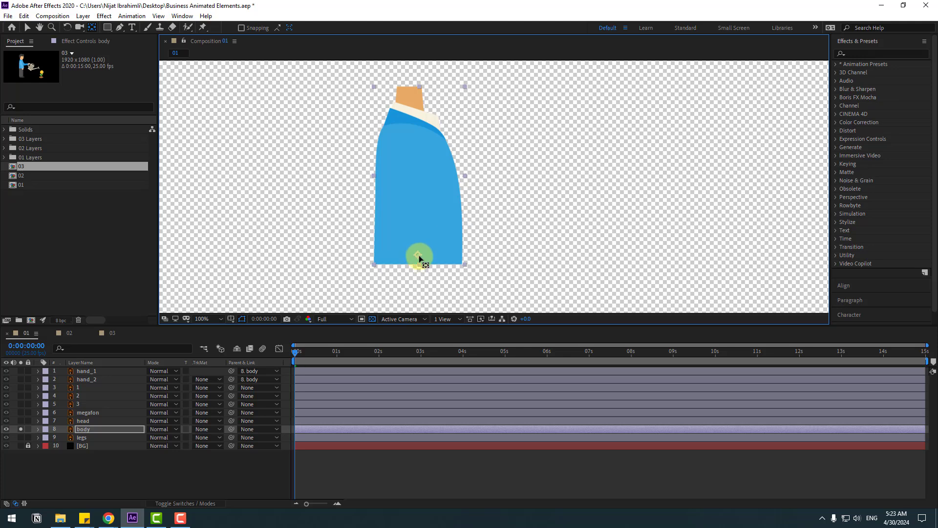
pyautogui.click(27, 27)
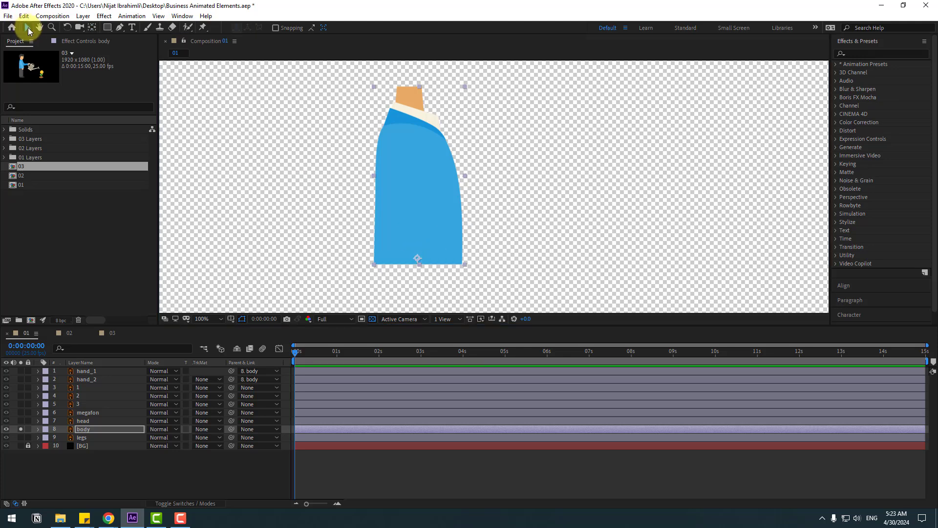
pyautogui.click(21, 429)
# Step: Move the head layer's anchor point down to the chin
pyautogui.click(89, 421)
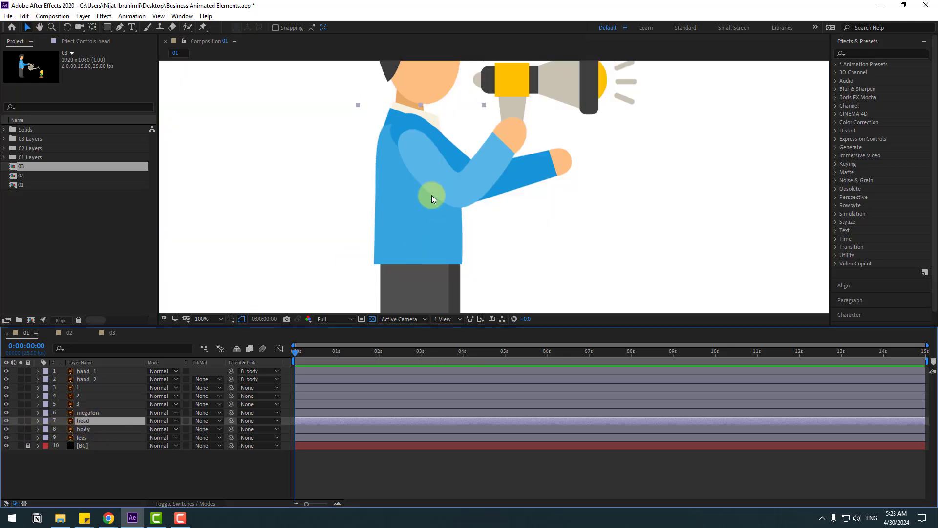
pyautogui.click(21, 421)
pyautogui.click(91, 27)
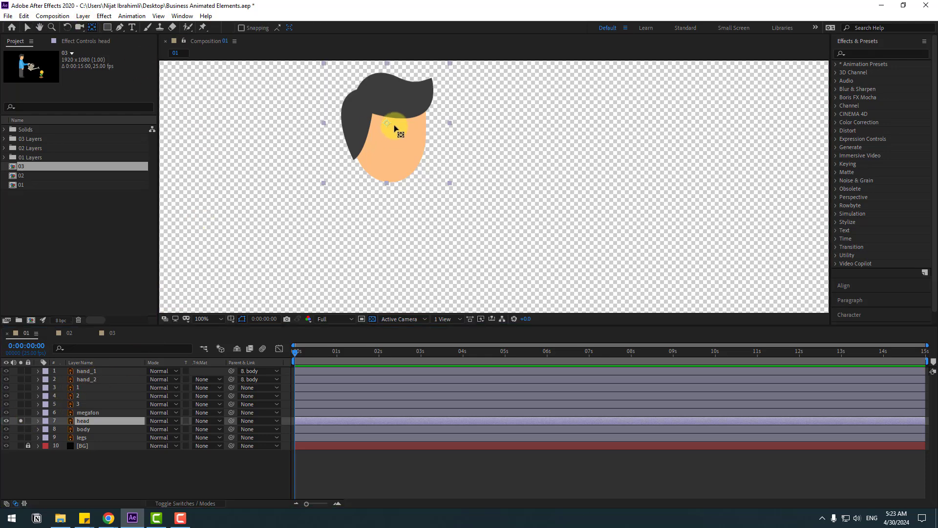
pyautogui.moveTo(391, 126); pyautogui.dragTo(390, 181)
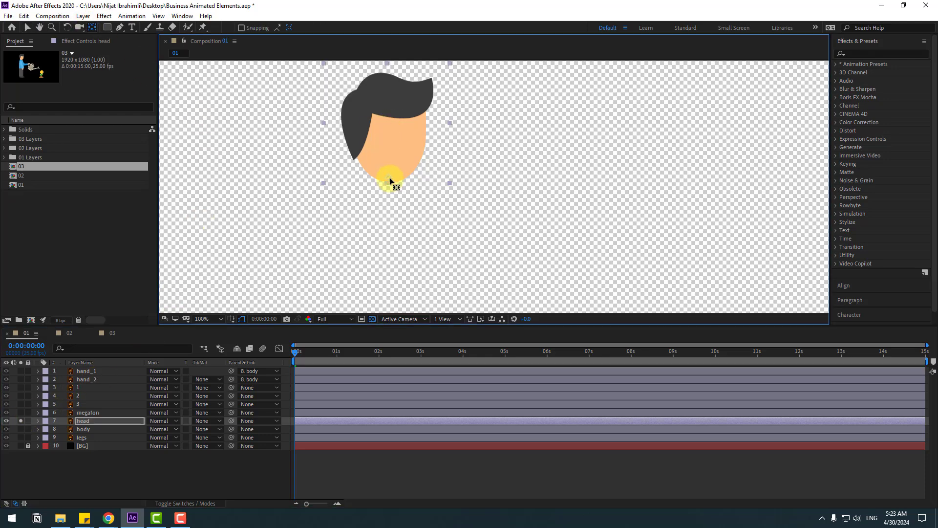
pyautogui.click(27, 28)
pyautogui.click(21, 421)
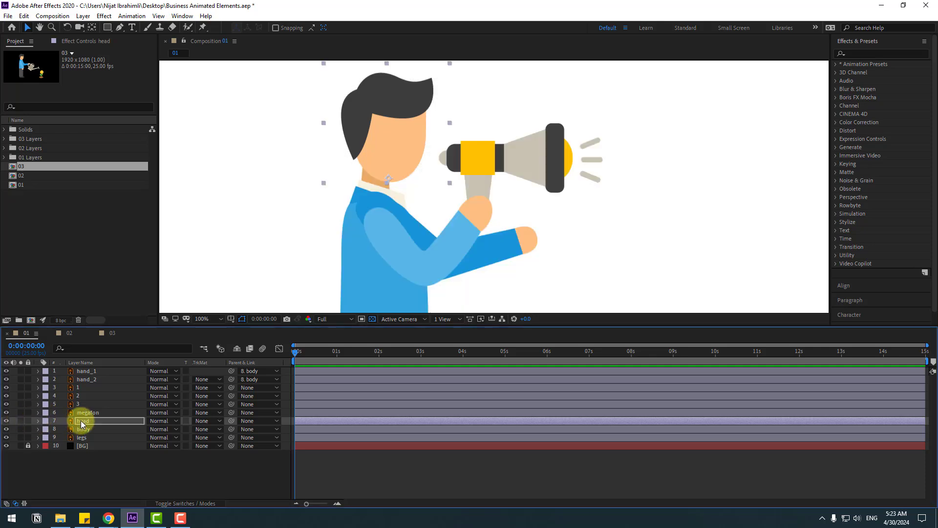
# Step: Parent the head to the body, then test and undo a body rotation
pyautogui.moveTo(231, 420); pyautogui.dragTo(74, 431)
pyautogui.scroll(-2, 450, 210)
pyautogui.click(83, 429)
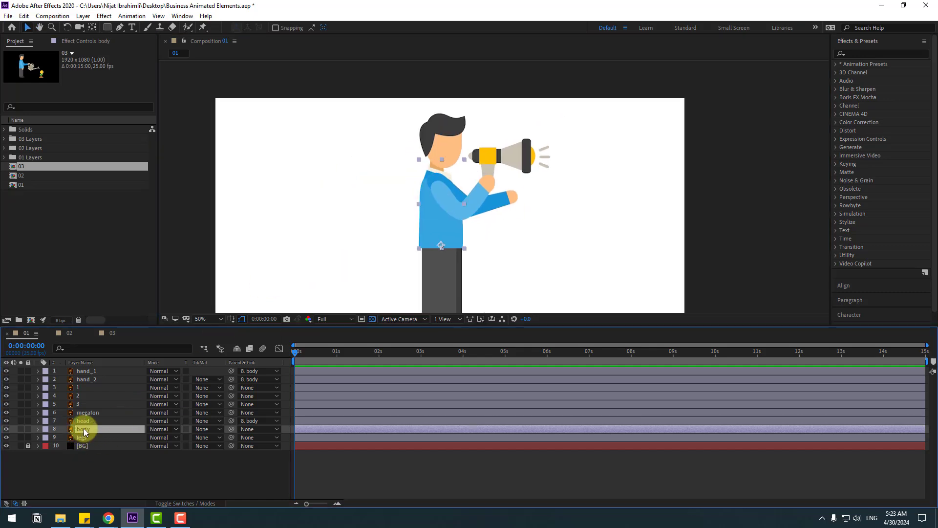
pyautogui.press('r')
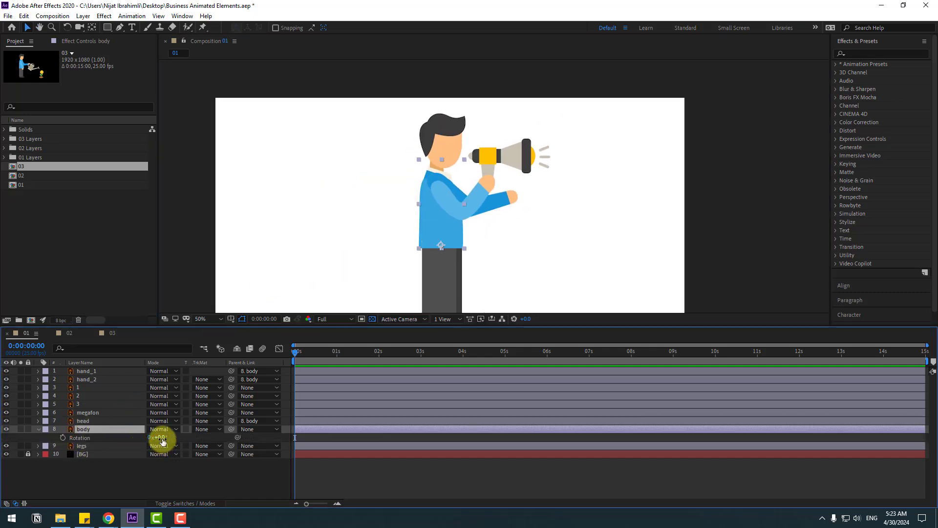
pyautogui.moveTo(162, 439); pyautogui.dragTo(157, 439)
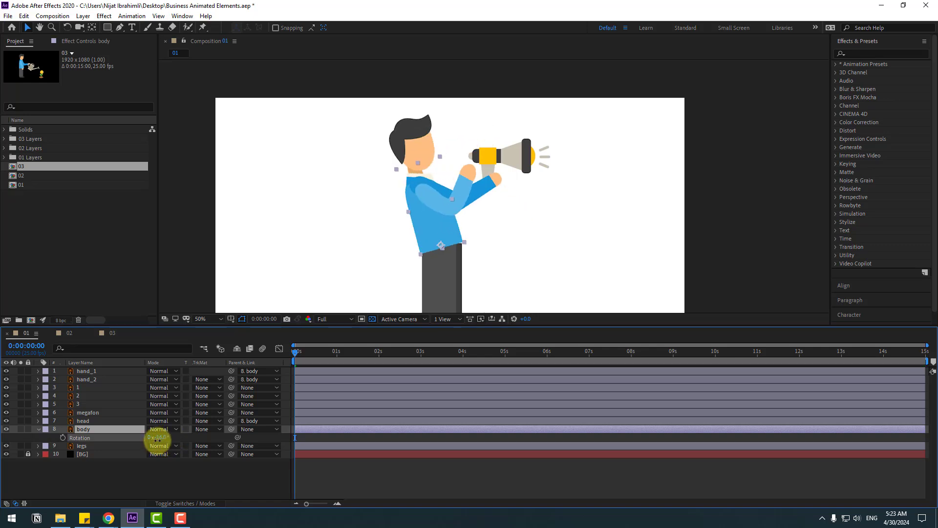
pyautogui.hotkey('ctrl', 'z')
pyautogui.click(38, 429)
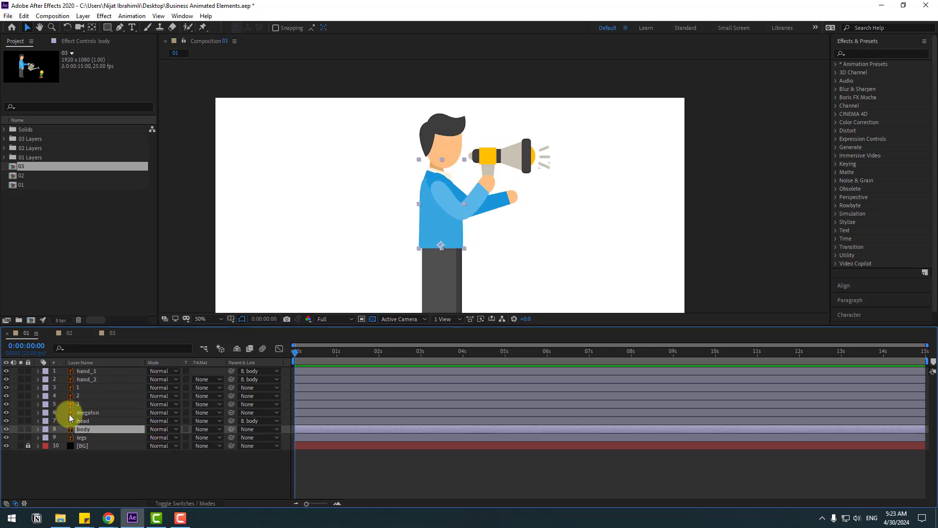
# Step: Parent the megafon layer to hand_1 and test swinging the arm to about +24°
pyautogui.click(84, 414)
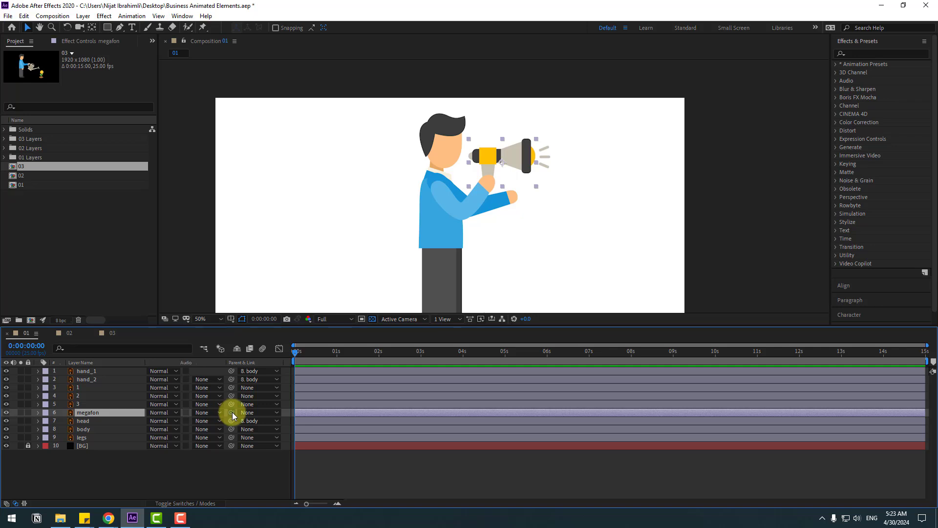
pyautogui.moveTo(231, 413); pyautogui.dragTo(88, 372)
pyautogui.click(88, 370)
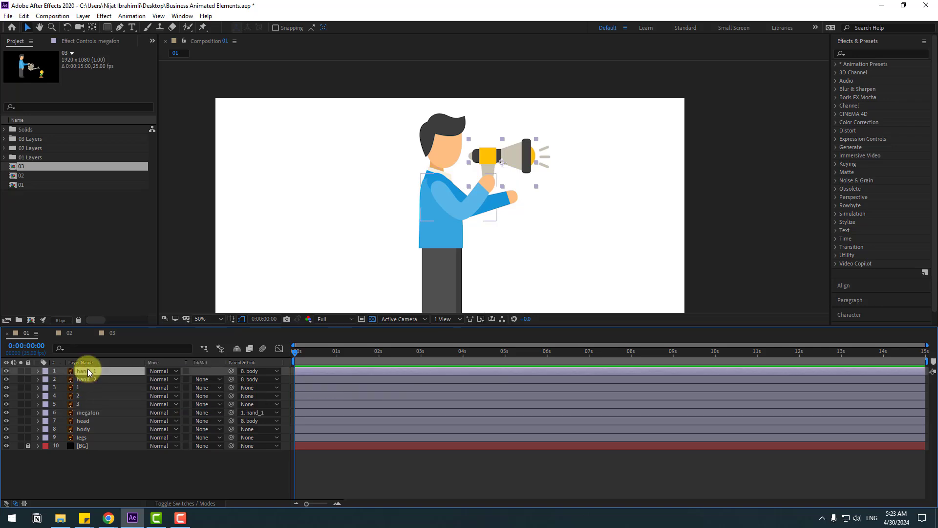
pyautogui.press('r')
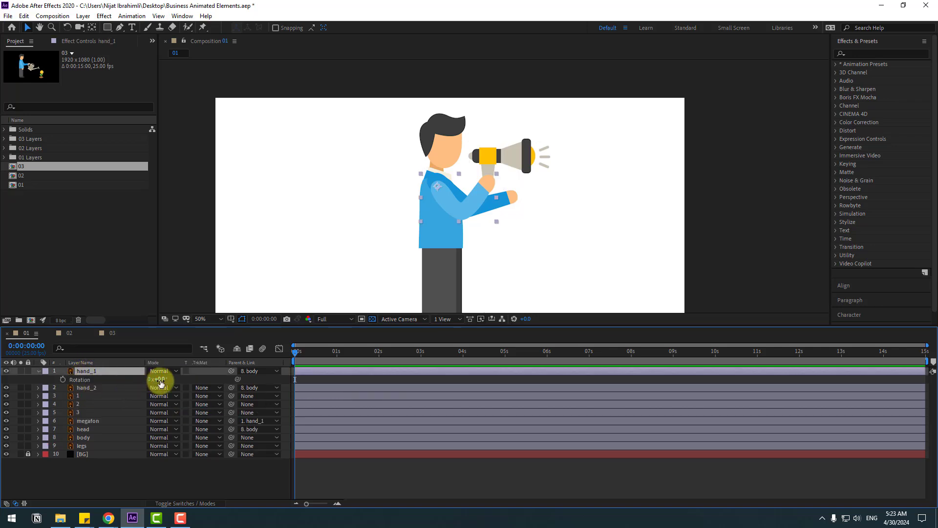
pyautogui.moveTo(161, 383); pyautogui.dragTo(179, 380)
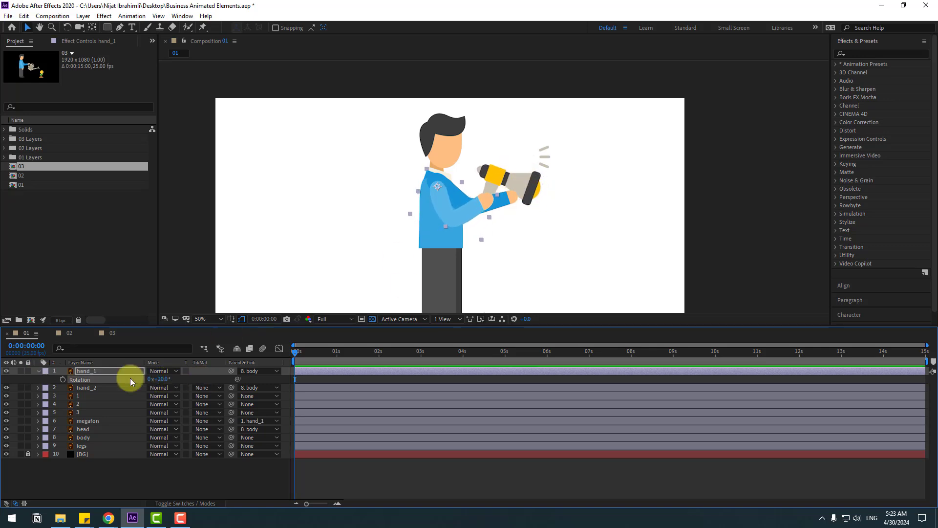
# Step: Move the megafon layer above hand_2 and reset hand_1's rotation to 0°
pyautogui.click(84, 420)
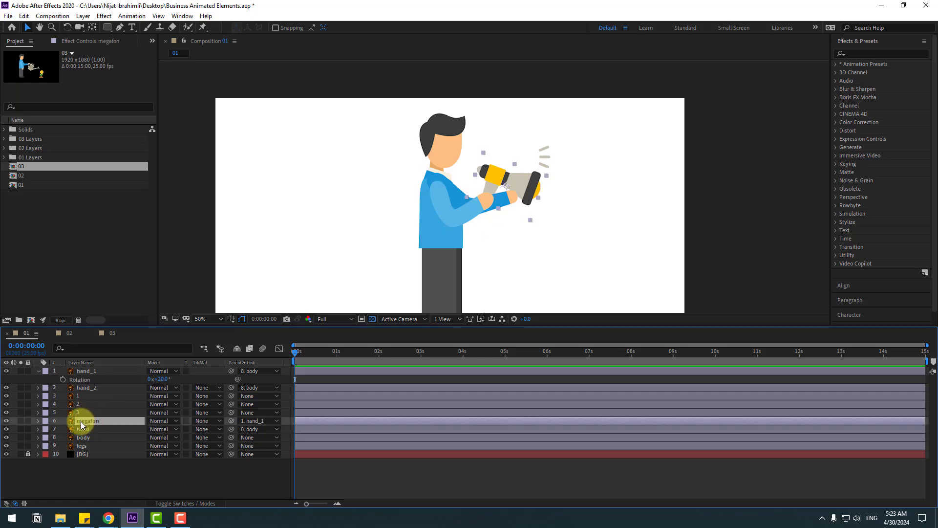
pyautogui.moveTo(80, 421); pyautogui.dragTo(101, 382)
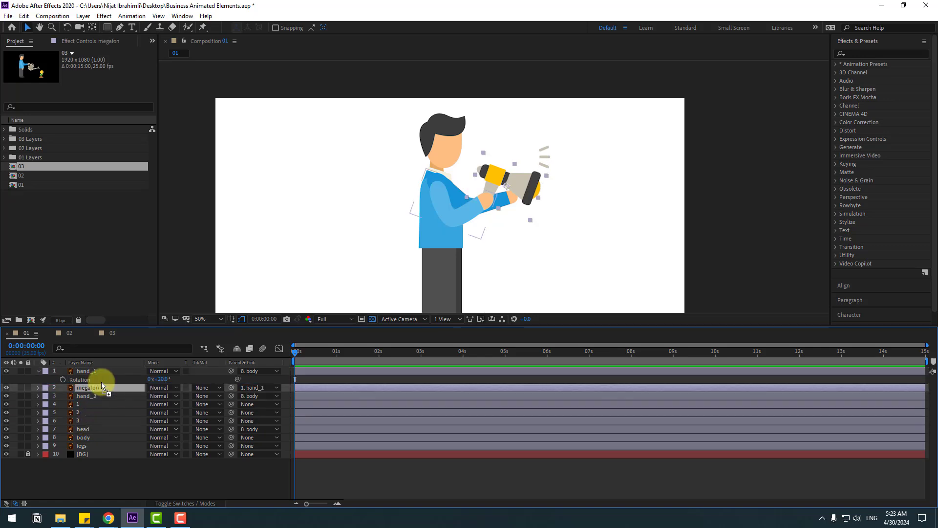
pyautogui.moveTo(163, 382)
pyautogui.mouseDown()
pyautogui.moveTo(172, 378)
pyautogui.moveTo(152, 380)
pyautogui.moveTo(170, 388)
pyautogui.moveTo(78, 377)
pyautogui.moveTo(164, 385)
pyautogui.mouseUp()
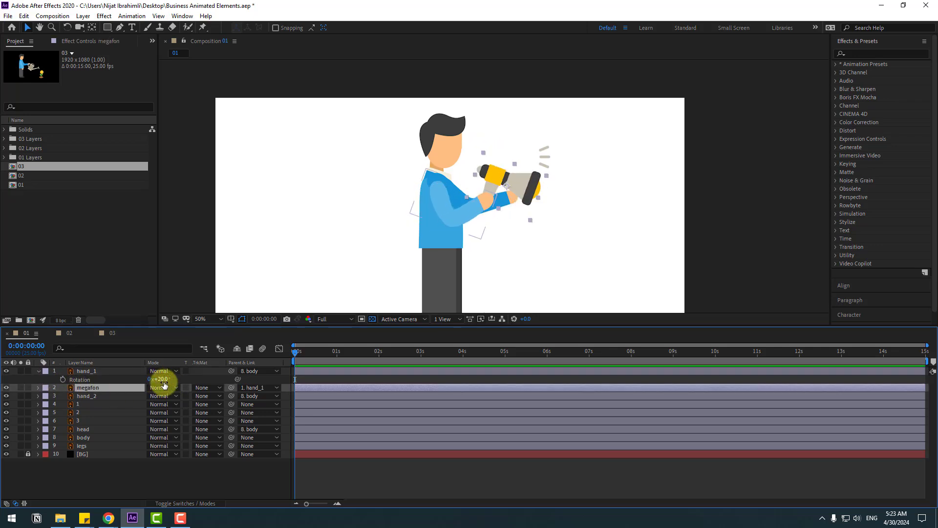
pyautogui.write('0')
pyautogui.press('Return')
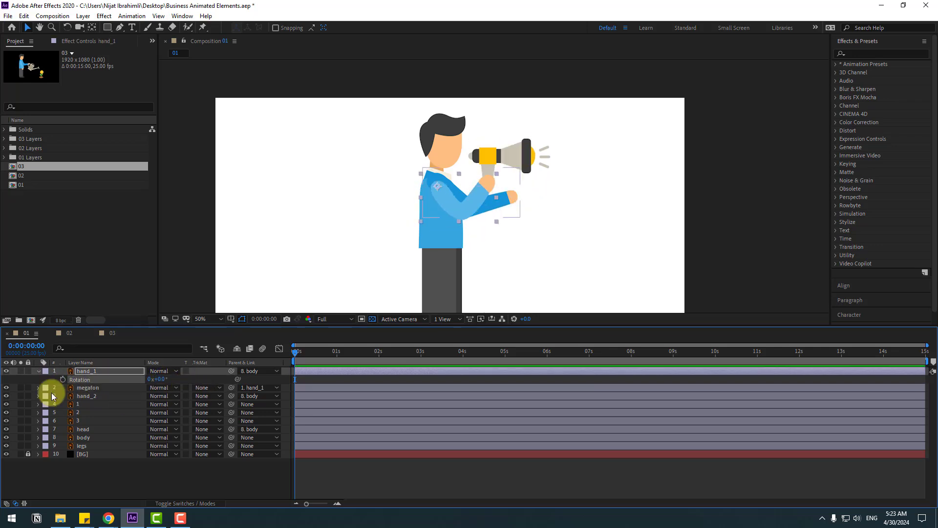
pyautogui.click(37, 371)
# Step: Pre-compose the three sound-line layers into a lines comp and open it at frame 0
pyautogui.click(80, 395)
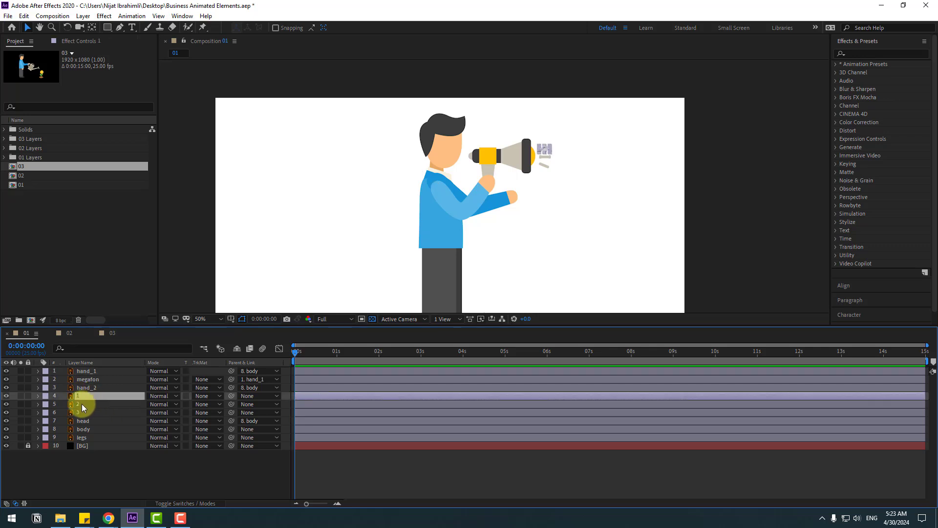
pyautogui.keyDown('ctrl'); pyautogui.click(81, 404); pyautogui.keyUp('ctrl')
pyautogui.keyDown('ctrl'); pyautogui.click(78, 411); pyautogui.keyUp('ctrl')
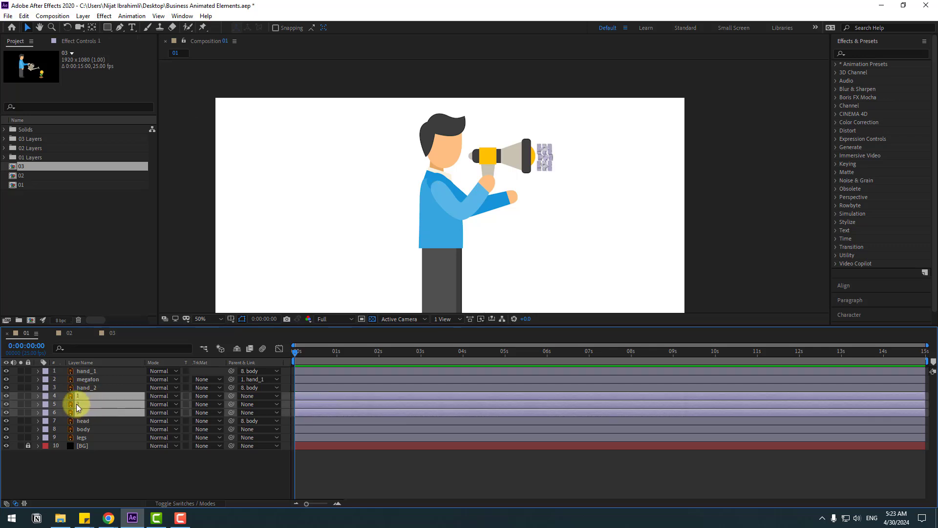
pyautogui.rightClick(76, 404)
pyautogui.click(117, 353)
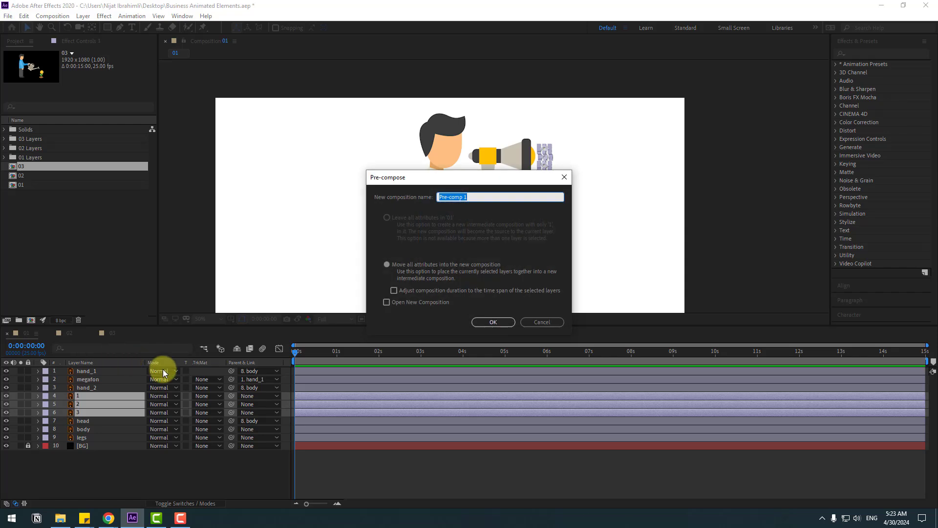
pyautogui.click(493, 322)
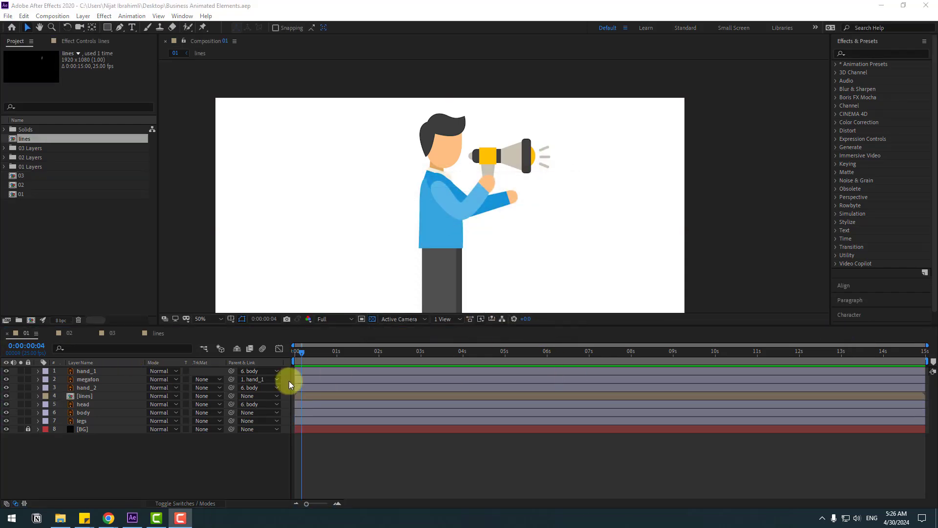
pyautogui.doubleClick(82, 396)
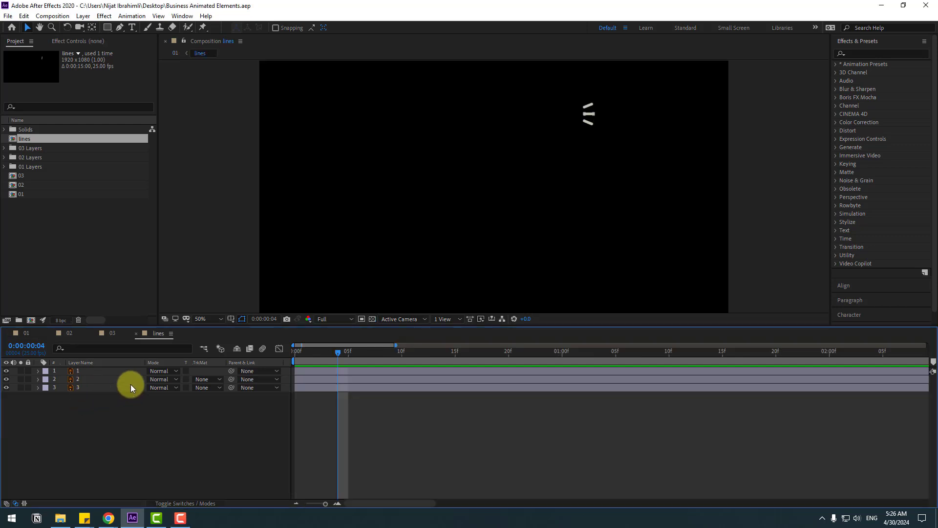
pyautogui.moveTo(319, 353); pyautogui.dragTo(294, 353)
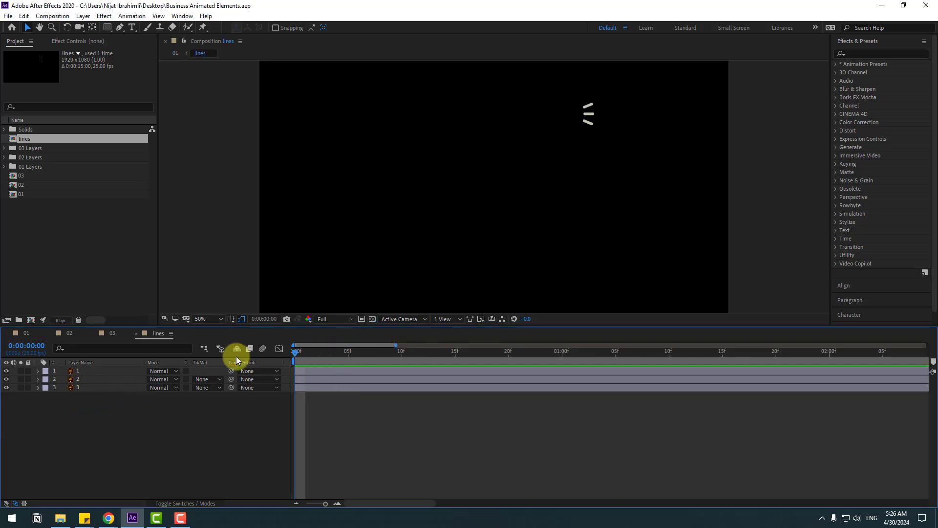
# Step: Draw a two-point Pen mask along the top line on layer 1
pyautogui.click(78, 371)
pyautogui.scroll(6, 515, 218)
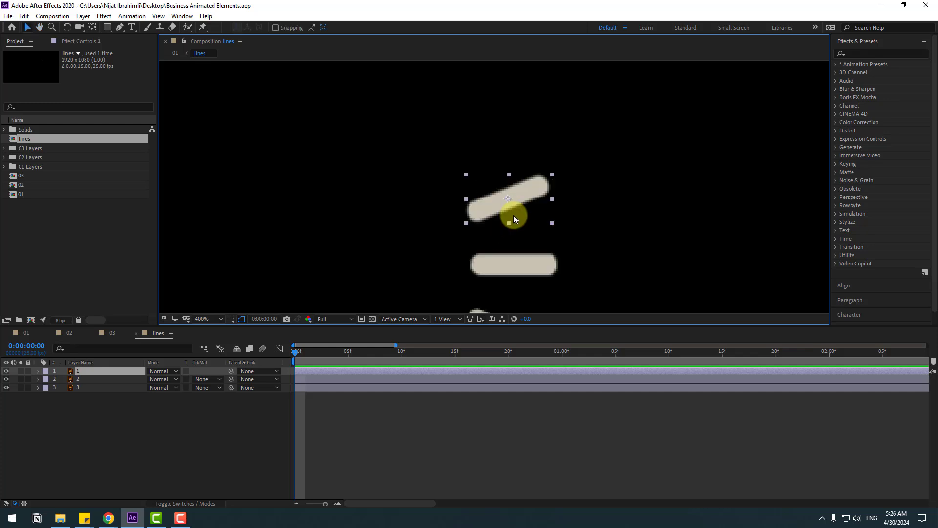
pyautogui.moveTo(521, 231); pyautogui.dragTo(438, 185)
pyautogui.click(119, 28)
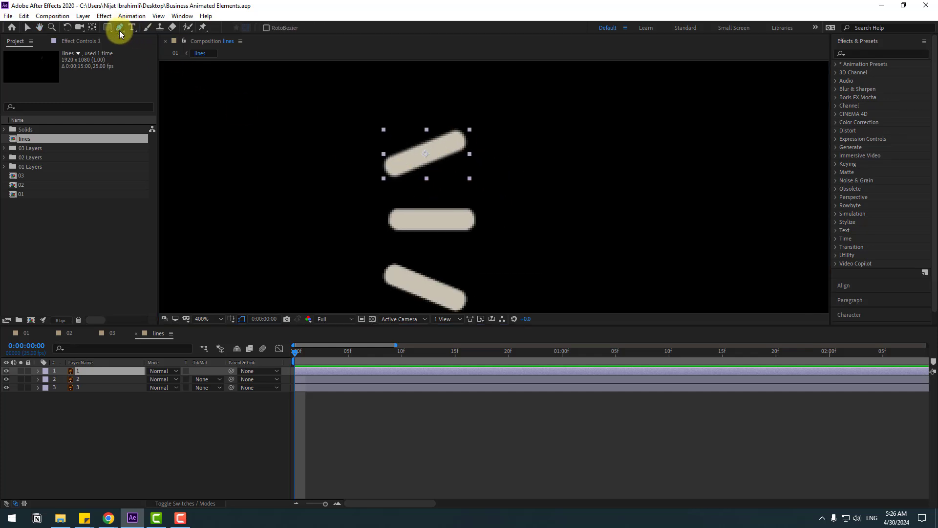
pyautogui.click(386, 171)
pyautogui.click(463, 136)
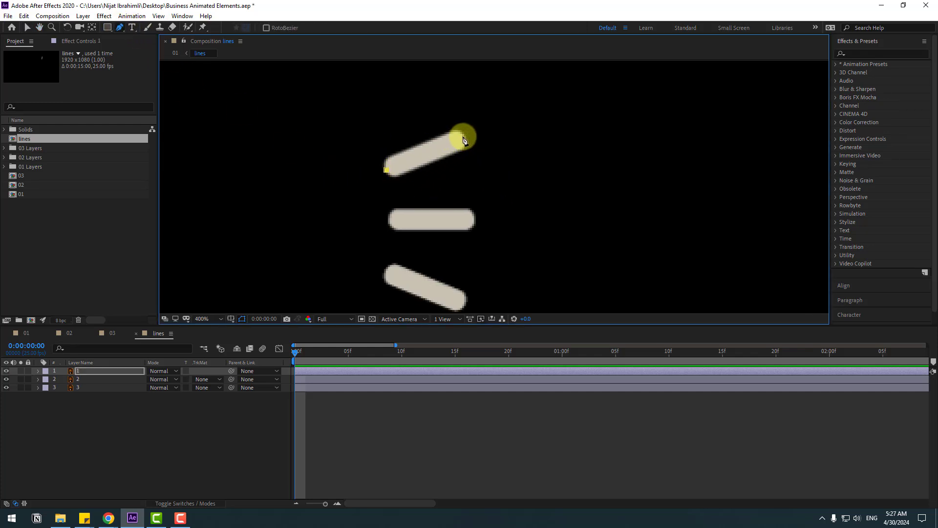
pyautogui.click(28, 28)
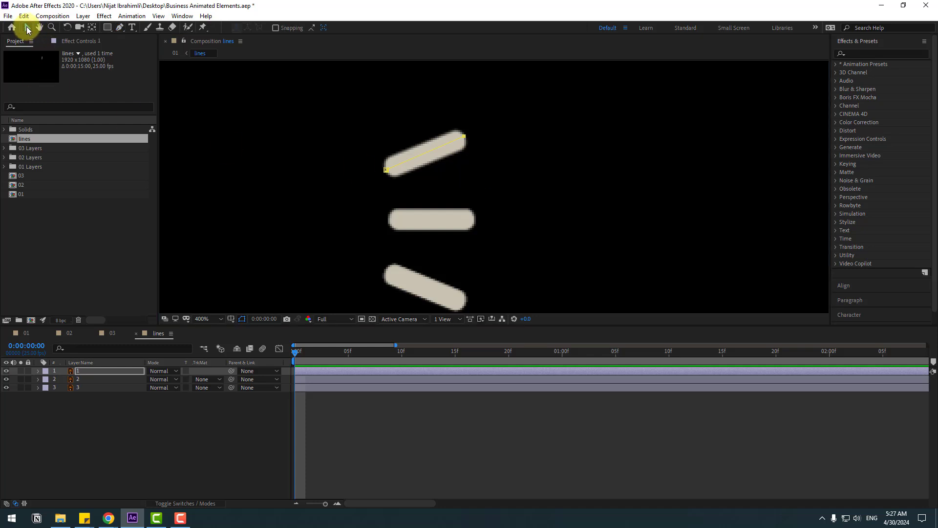
# Step: Draw a two-point Pen mask along the middle line on layer 2
pyautogui.click(80, 386)
pyautogui.click(77, 379)
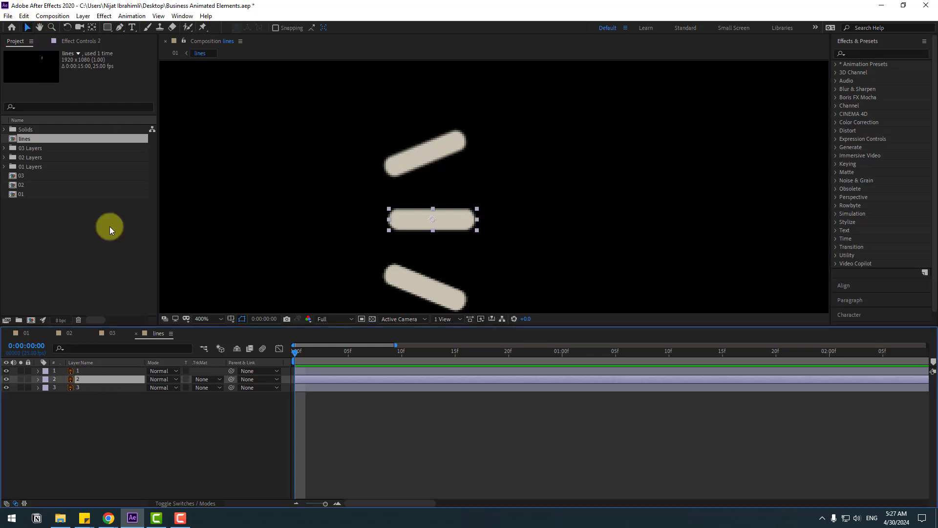
pyautogui.click(120, 27)
pyautogui.click(390, 220)
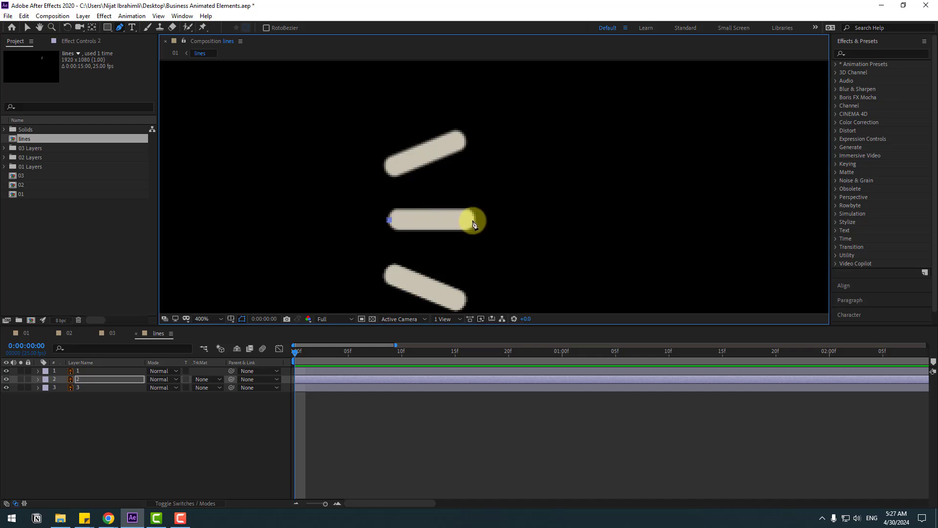
pyautogui.click(474, 220)
pyautogui.click(27, 28)
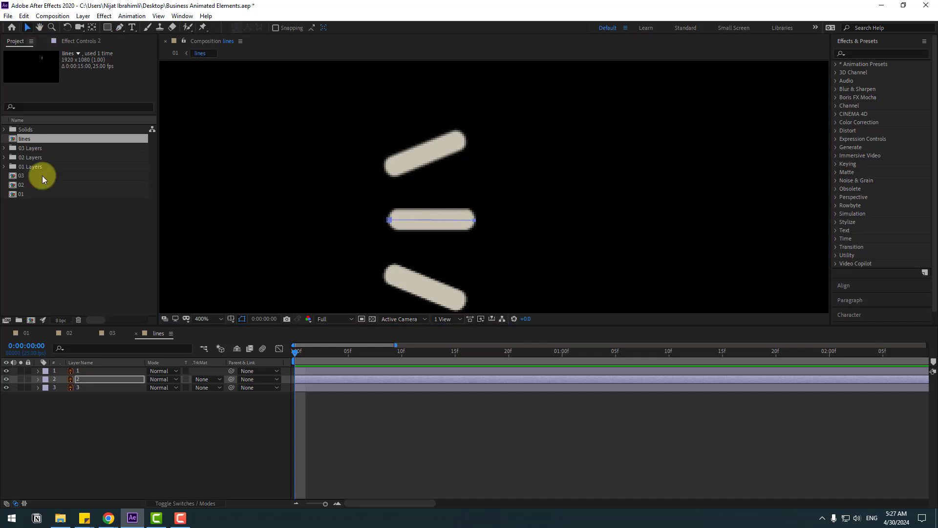
# Step: Draw a two-point Pen mask along the bottom line on layer 3
pyautogui.click(77, 386)
pyautogui.scroll(-3, 314, 264)
pyautogui.click(120, 28)
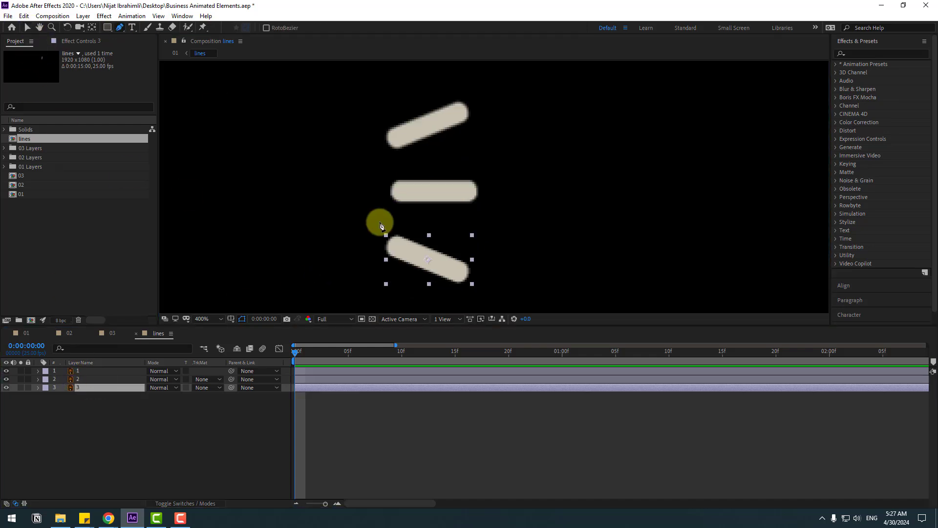
pyautogui.click(390, 241)
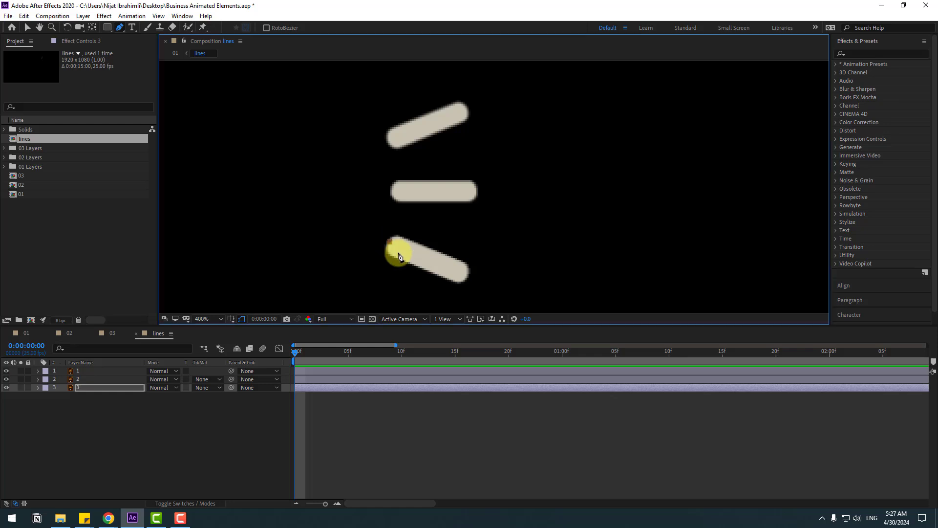
pyautogui.click(466, 278)
pyautogui.click(27, 28)
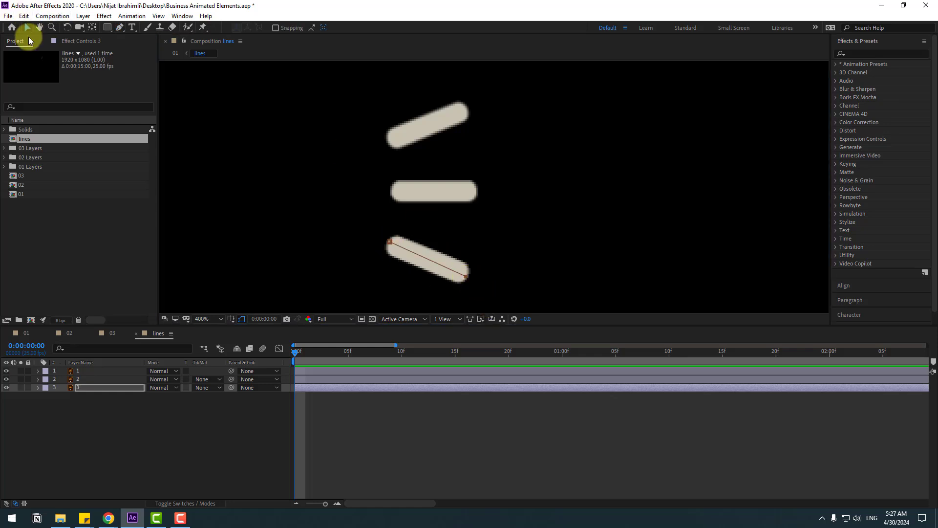
pyautogui.click(90, 465)
pyautogui.click(865, 54)
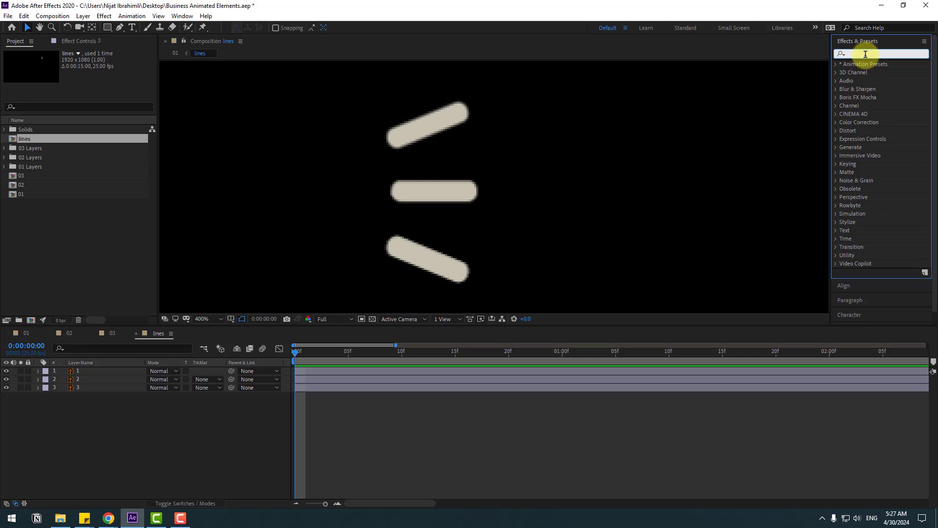
# Step: Apply Stroke to line layer 1 with brush size 6.6, Reveal Original Image, and End 0%
pyautogui.write('stroke')
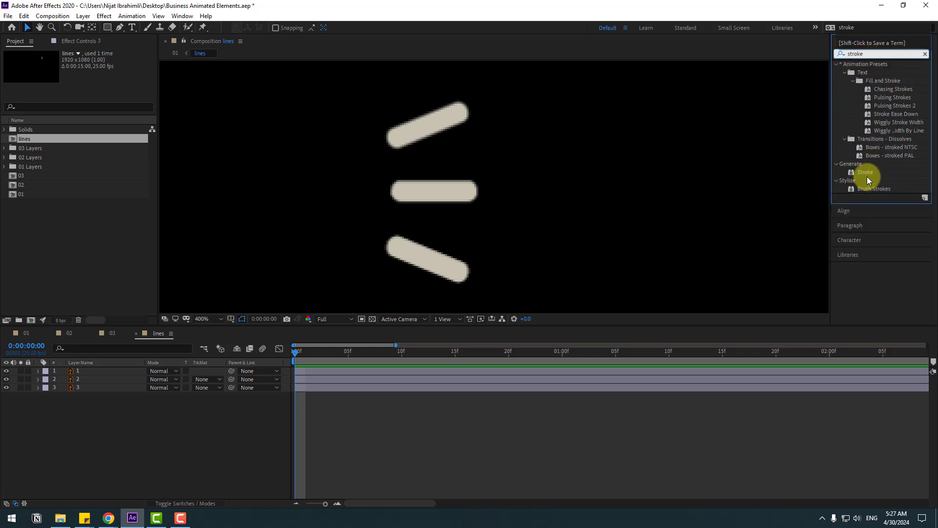
pyautogui.moveTo(865, 173)
pyautogui.mouseDown()
pyautogui.moveTo(551, 294)
pyautogui.moveTo(126, 388)
pyautogui.moveTo(84, 373)
pyautogui.moveTo(102, 372)
pyautogui.mouseUp()
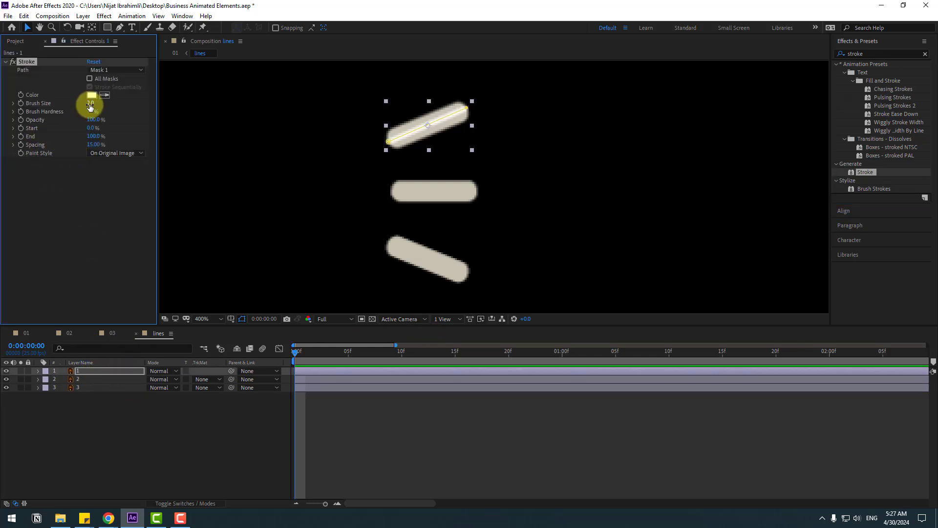
pyautogui.moveTo(90, 107)
pyautogui.mouseDown()
pyautogui.moveTo(118, 97)
pyautogui.moveTo(107, 100)
pyautogui.mouseUp()
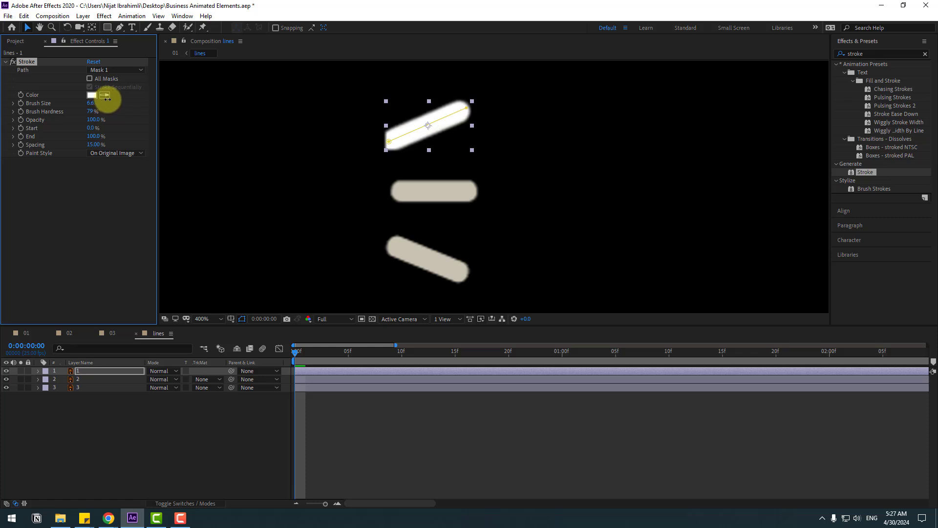
pyautogui.click(107, 153)
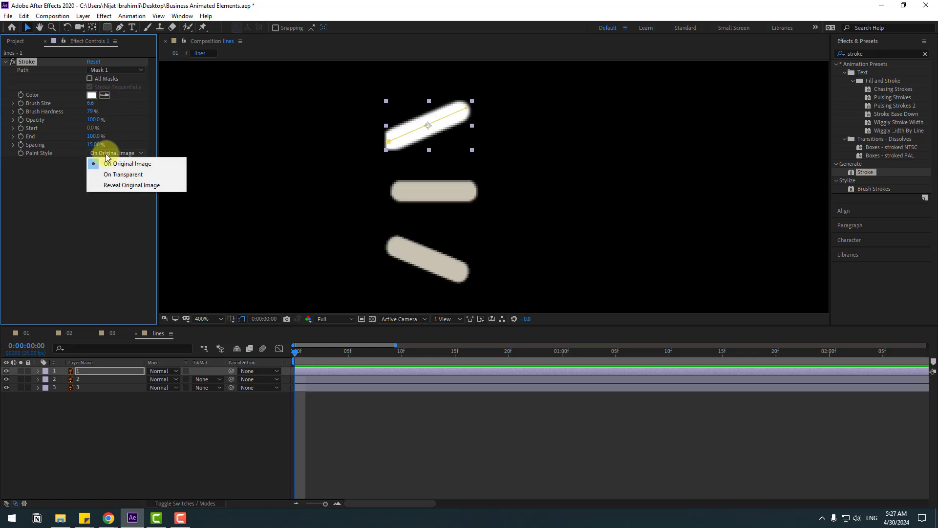
pyautogui.click(146, 186)
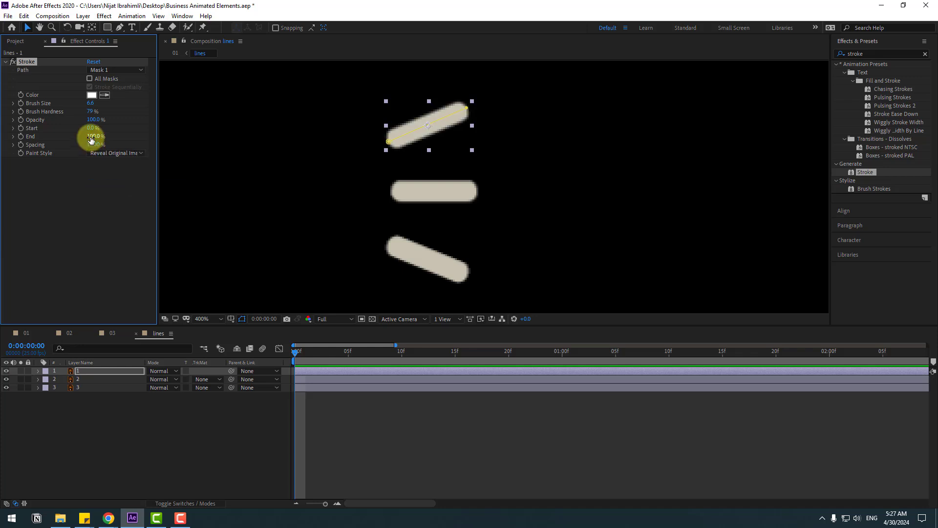
pyautogui.click(91, 137)
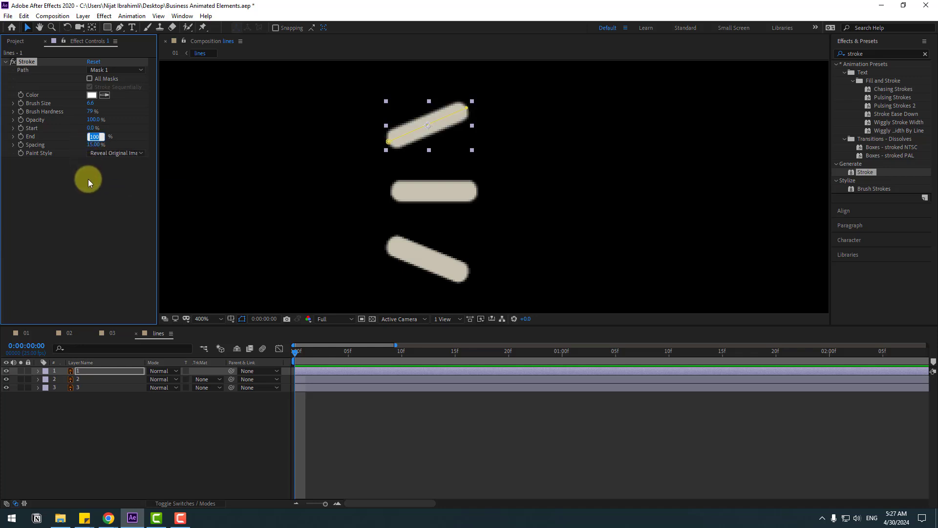
pyautogui.write('0')
pyautogui.press('Return')
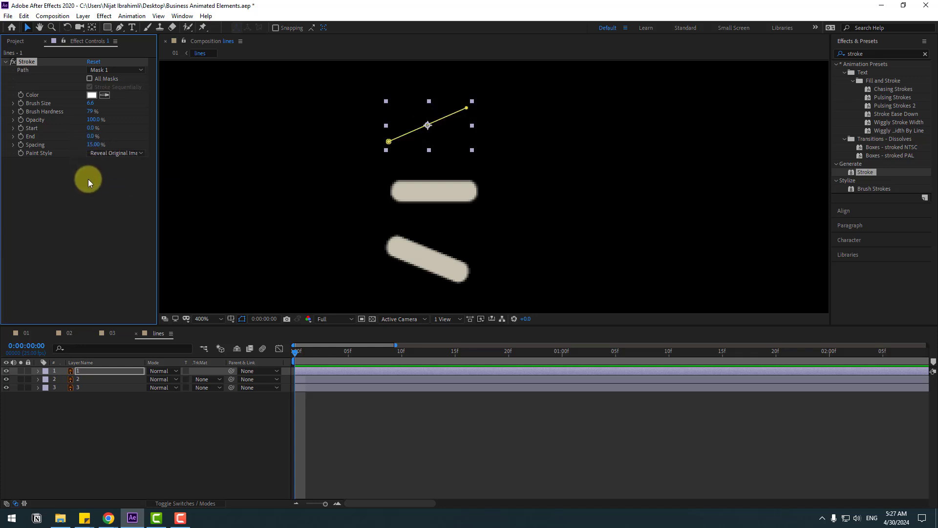
# Step: Keyframe the stroke's End from 0% to 100% and adjust the keyframe timing
pyautogui.click(21, 137)
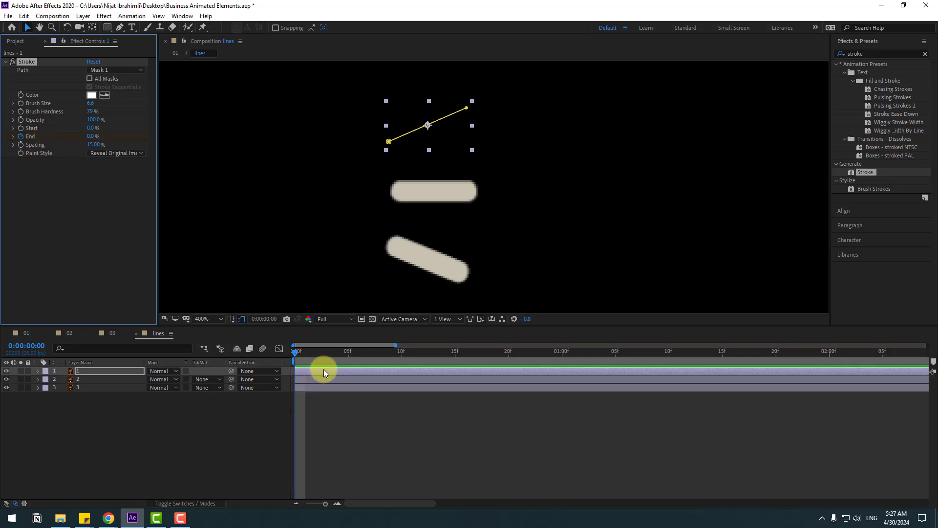
pyautogui.press('pagedown')
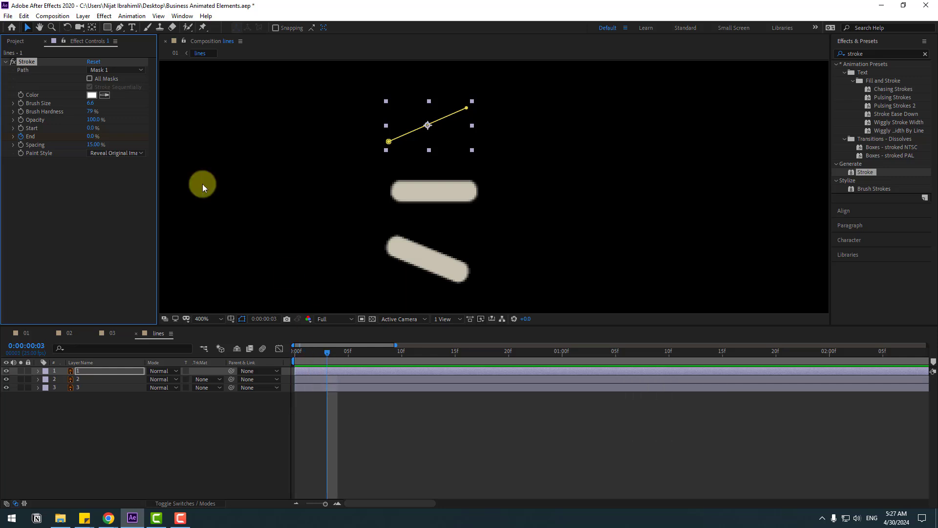
pyautogui.moveTo(92, 138); pyautogui.dragTo(168, 136)
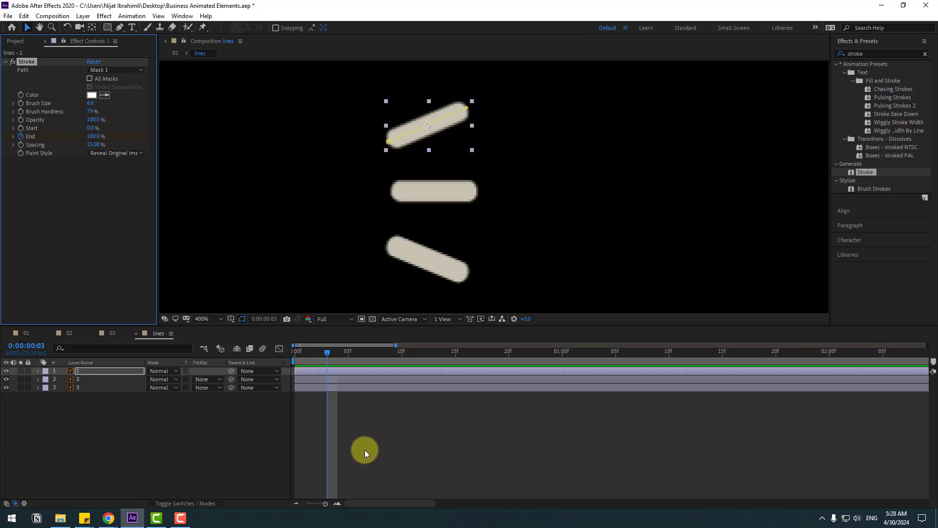
pyautogui.press('u')
pyautogui.moveTo(327, 387); pyautogui.dragTo(363, 392)
pyautogui.press(';')
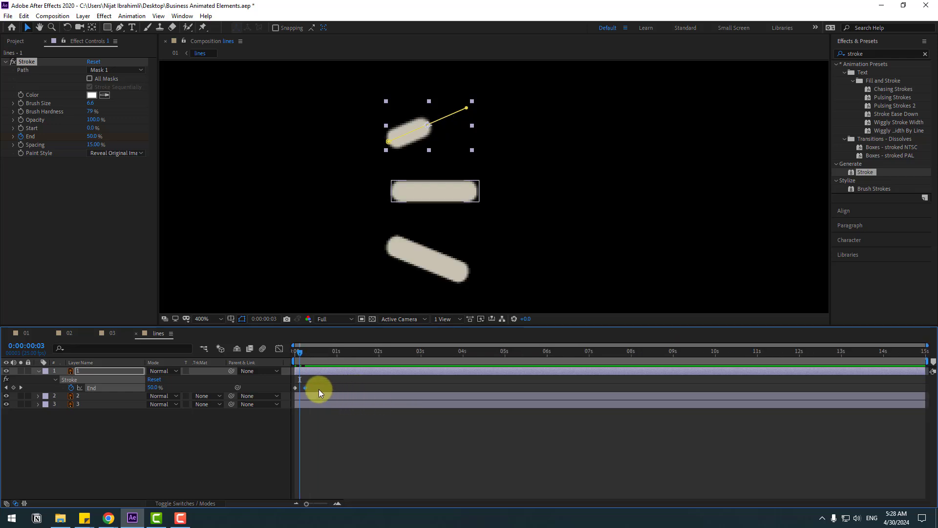
pyautogui.moveTo(305, 389); pyautogui.dragTo(320, 381)
pyautogui.moveTo(301, 348); pyautogui.dragTo(303, 350)
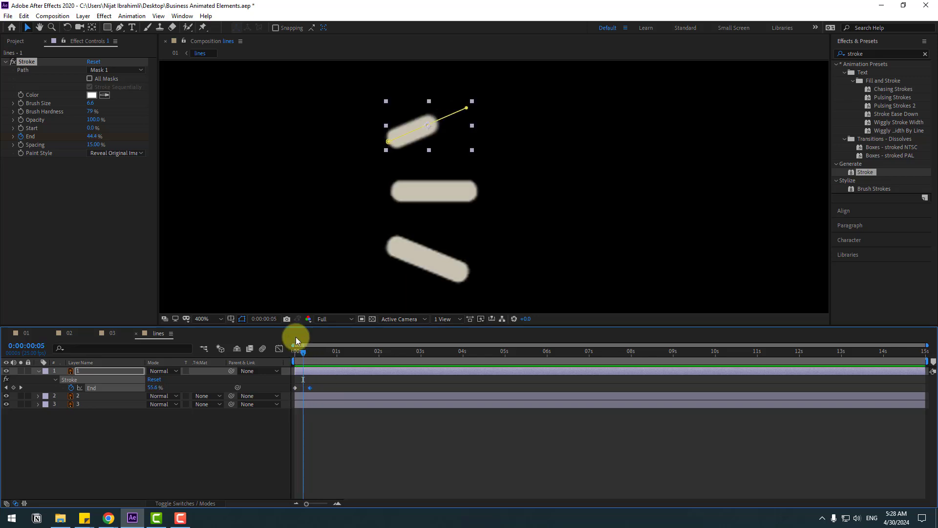
# Step: Keyframe the stroke's Start from 0% to 100% at frame 17
pyautogui.click(22, 133)
pyautogui.moveTo(308, 353); pyautogui.dragTo(324, 353)
pyautogui.click(90, 128)
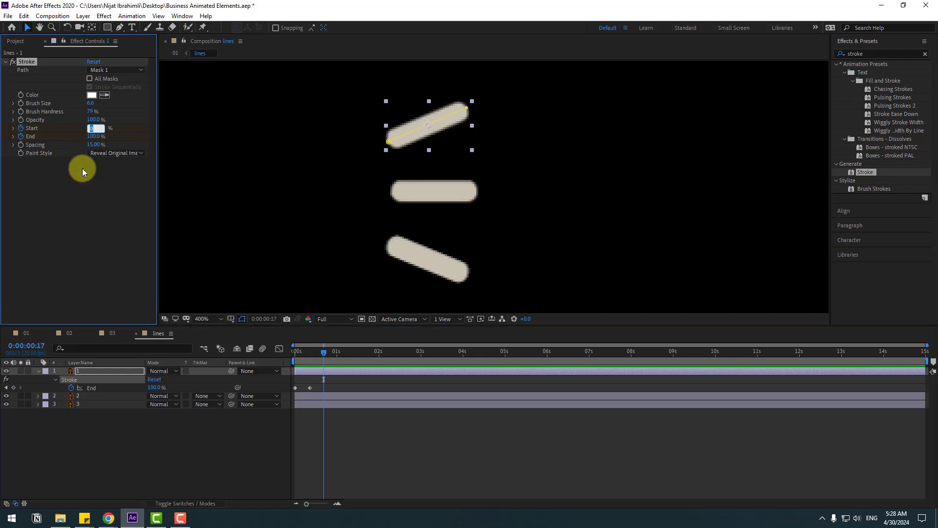
pyautogui.write('100')
pyautogui.press('Return')
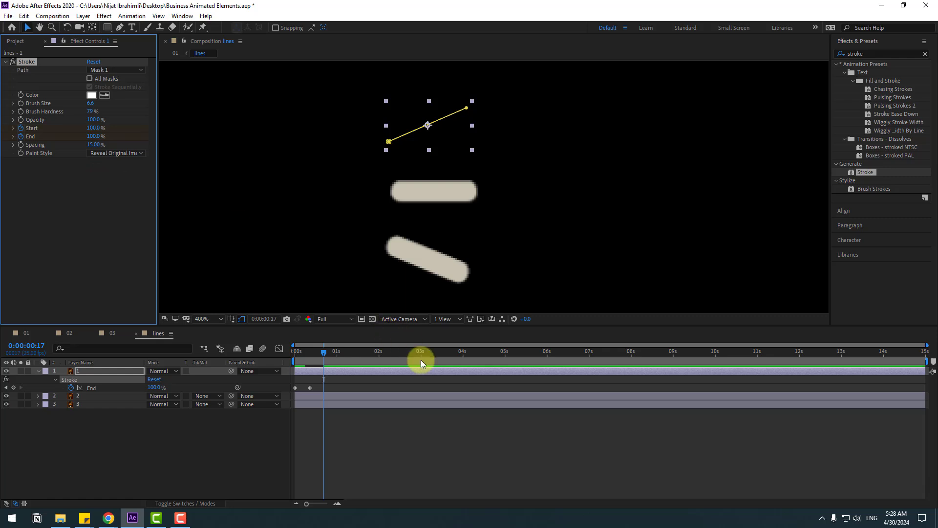
# Step: Apply Easy Ease to all of the top line's Start and End keyframes
pyautogui.click(400, 431)
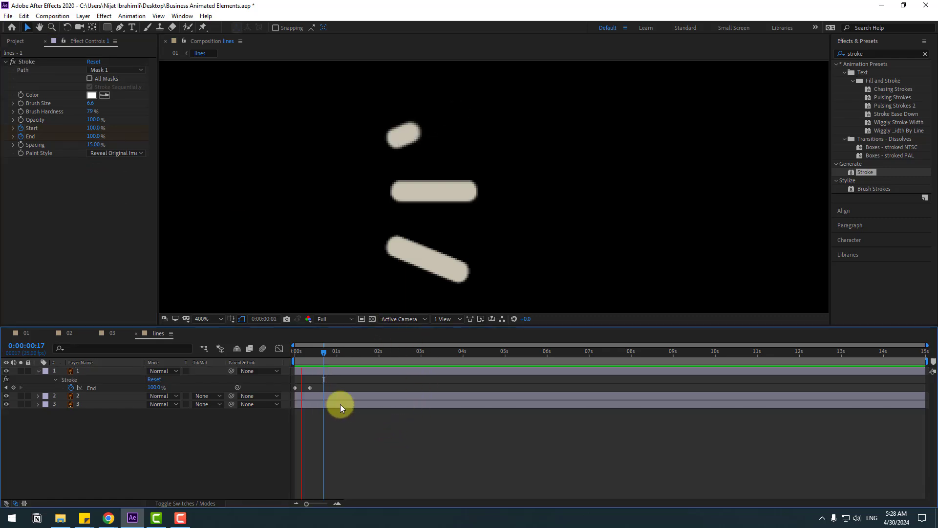
pyautogui.click(110, 370)
pyautogui.click(78, 371)
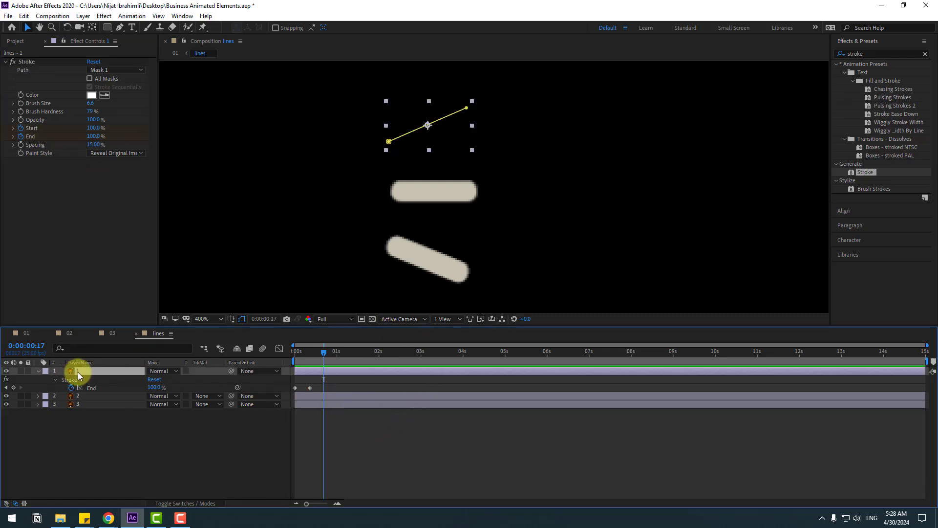
pyautogui.press('u')
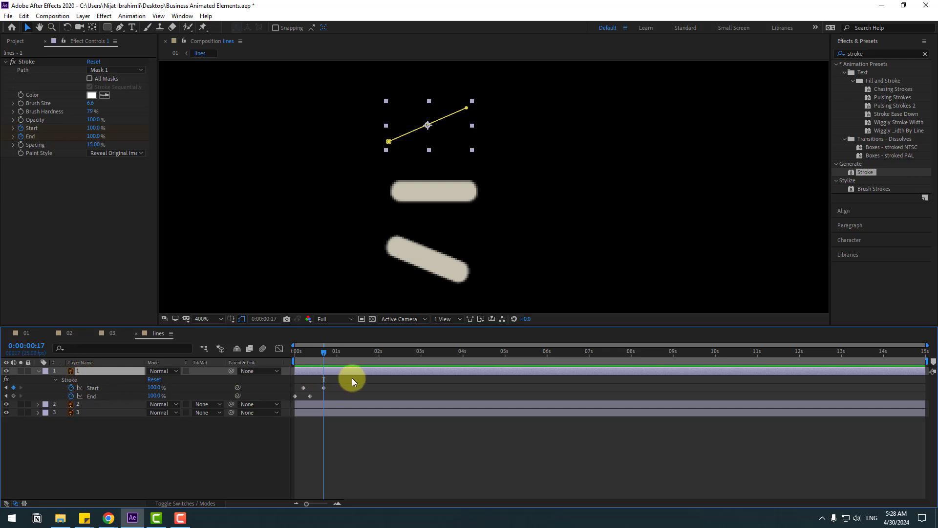
pyautogui.moveTo(338, 385); pyautogui.dragTo(292, 397)
pyautogui.rightClick(295, 395)
pyautogui.moveTo(352, 389)
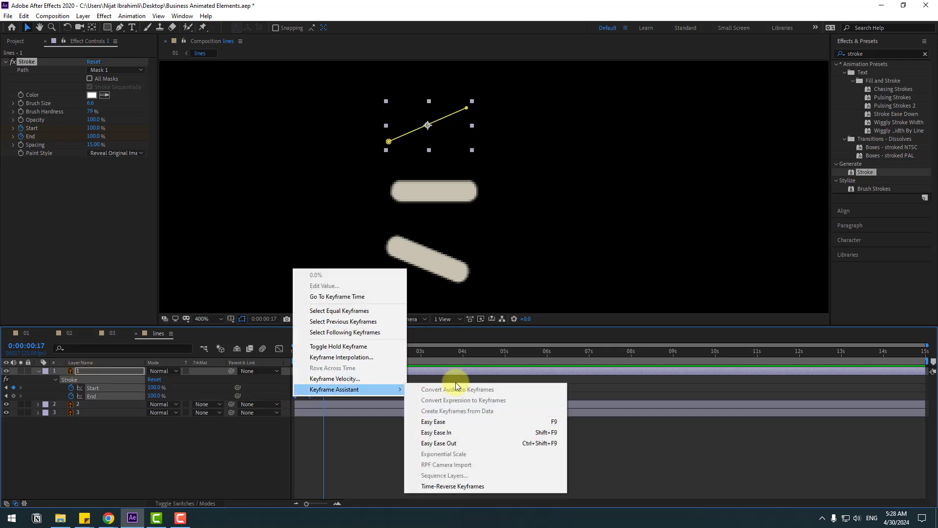
pyautogui.click(451, 420)
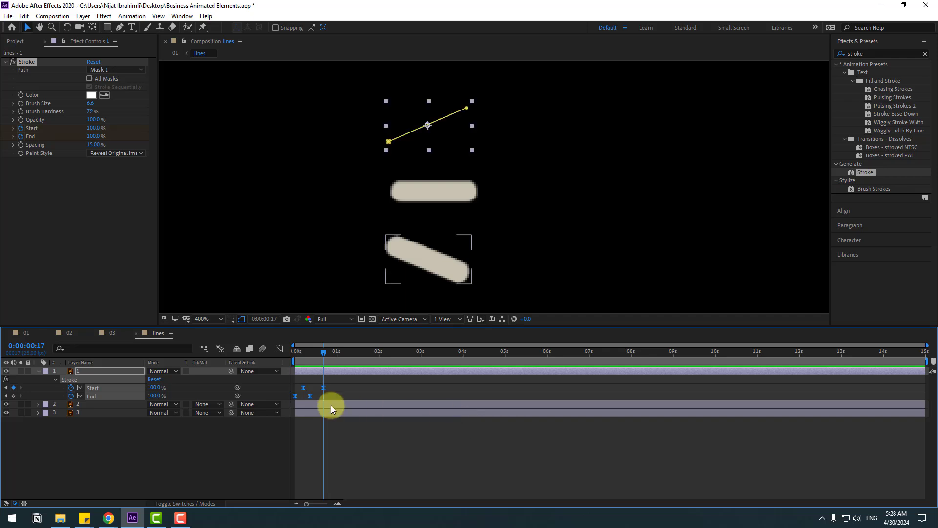
# Step: Nudge the last Start keyframe slightly earlier and set the time to frame 14
pyautogui.click(331, 391)
pyautogui.moveTo(324, 388); pyautogui.dragTo(319, 386)
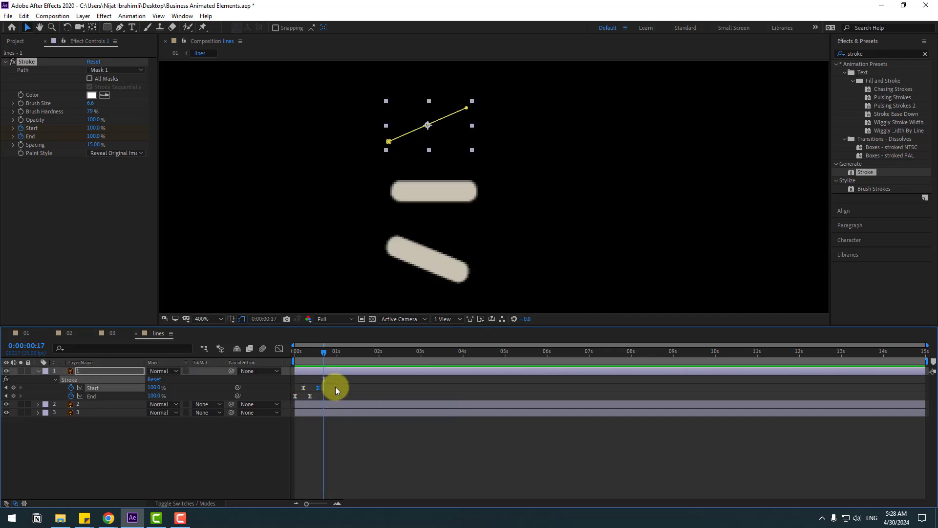
pyautogui.moveTo(313, 353); pyautogui.dragTo(318, 352)
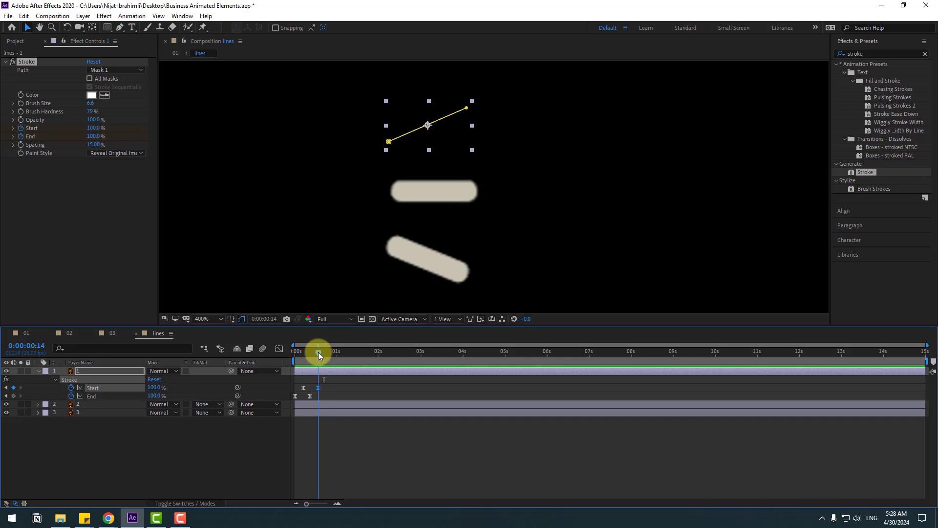
pyautogui.click(24, 16)
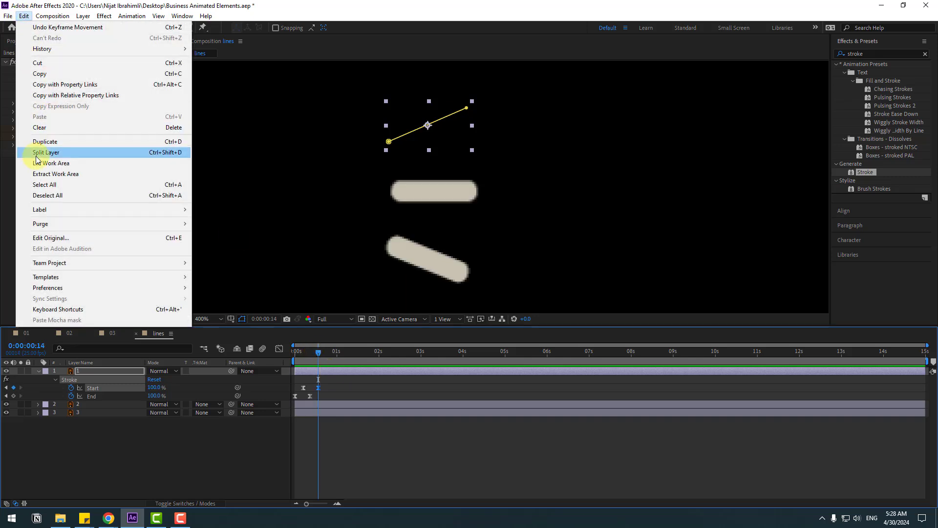
# Step: Split the top line layer at frame 14 and return to the first frame
pyautogui.click(160, 154)
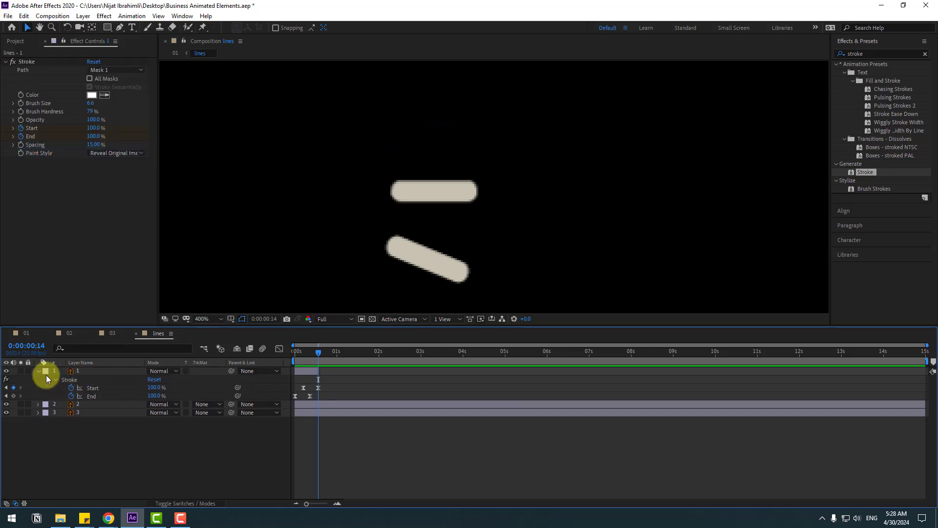
pyautogui.moveTo(316, 353); pyautogui.dragTo(292, 354)
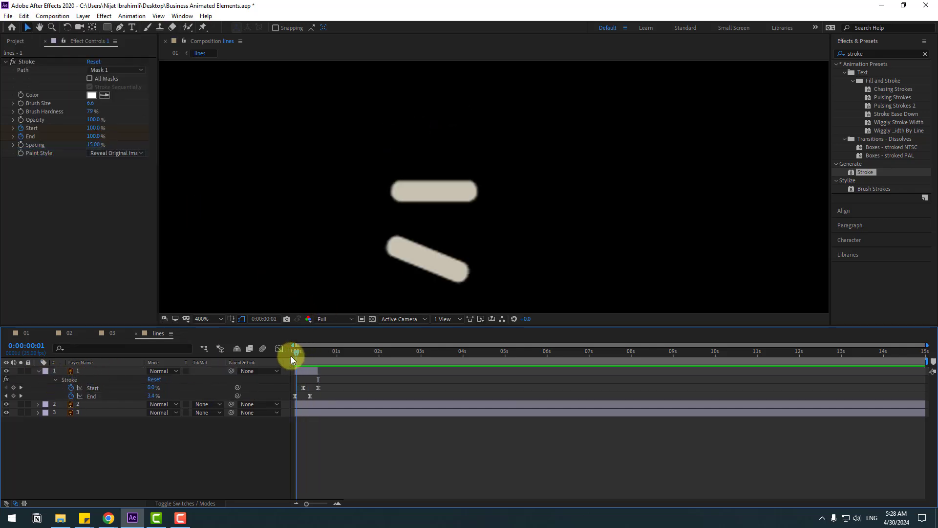
pyautogui.click(44, 366)
pyautogui.press('u')
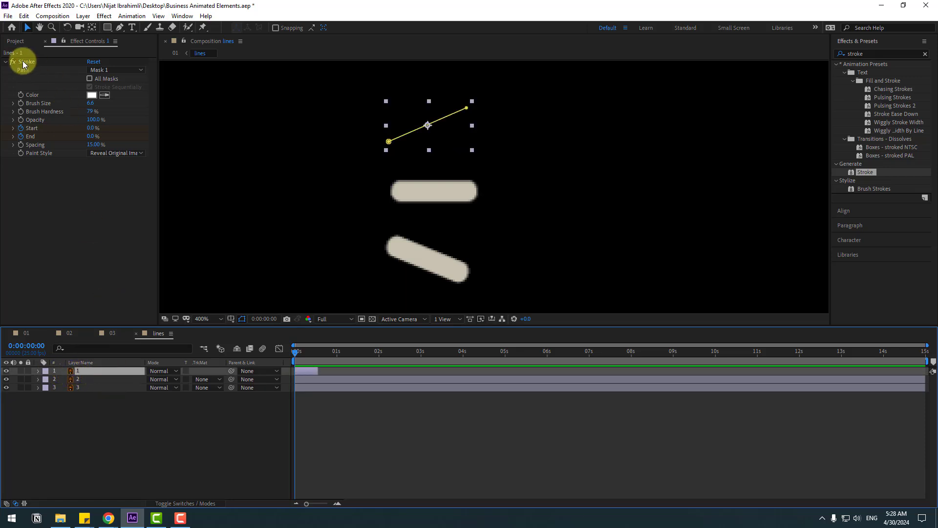
# Step: Copy the animated Stroke effect from layer 1 onto line layers 2 and 3
pyautogui.click(23, 62)
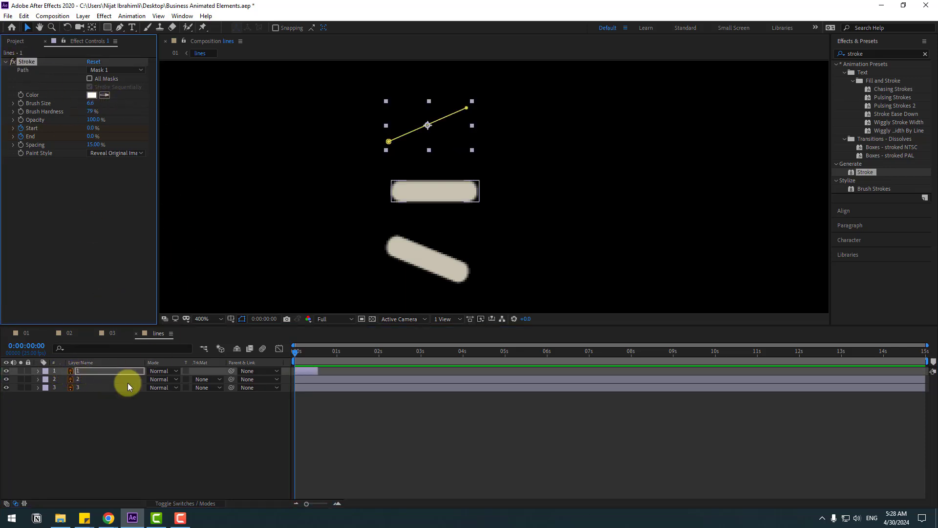
pyautogui.click(80, 380)
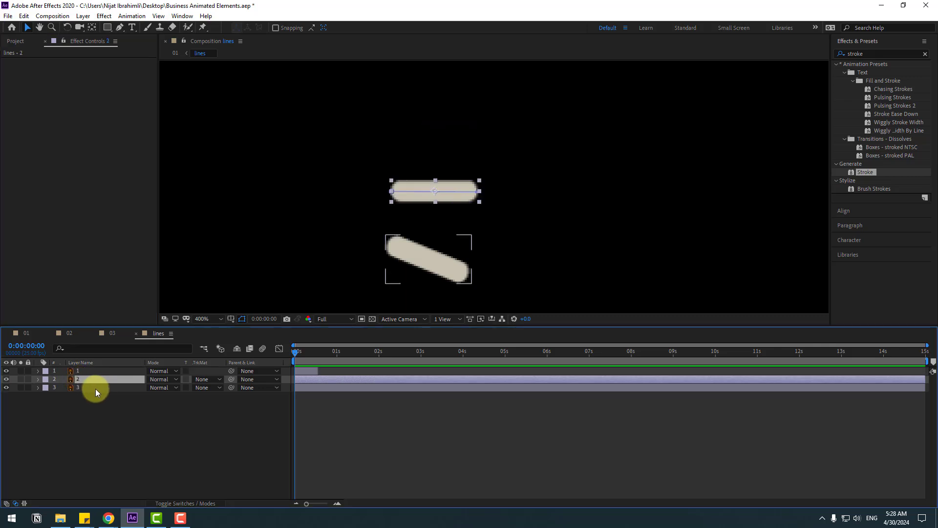
pyautogui.keyDown('shift'); pyautogui.click(93, 389); pyautogui.keyUp('shift')
pyautogui.hotkey('ctrl', 'alt', 'shift', 'e')
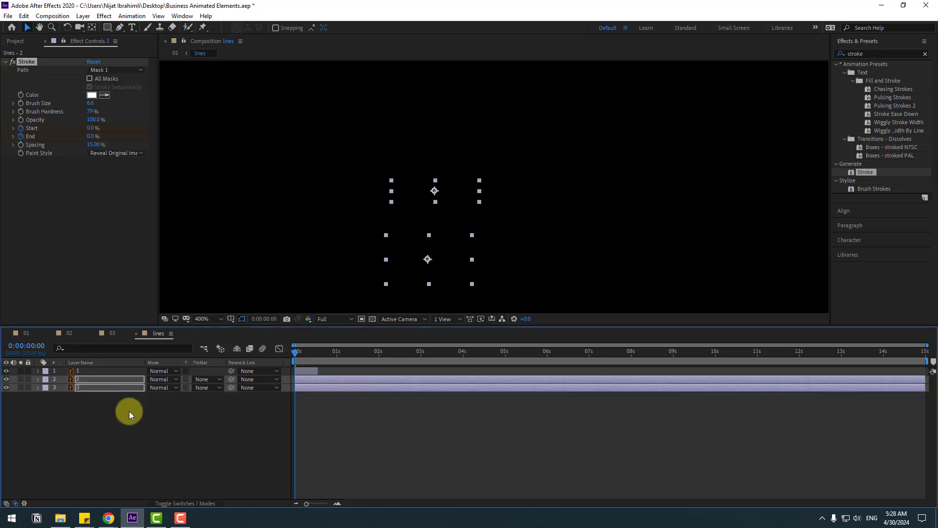
pyautogui.moveTo(301, 356); pyautogui.dragTo(319, 352)
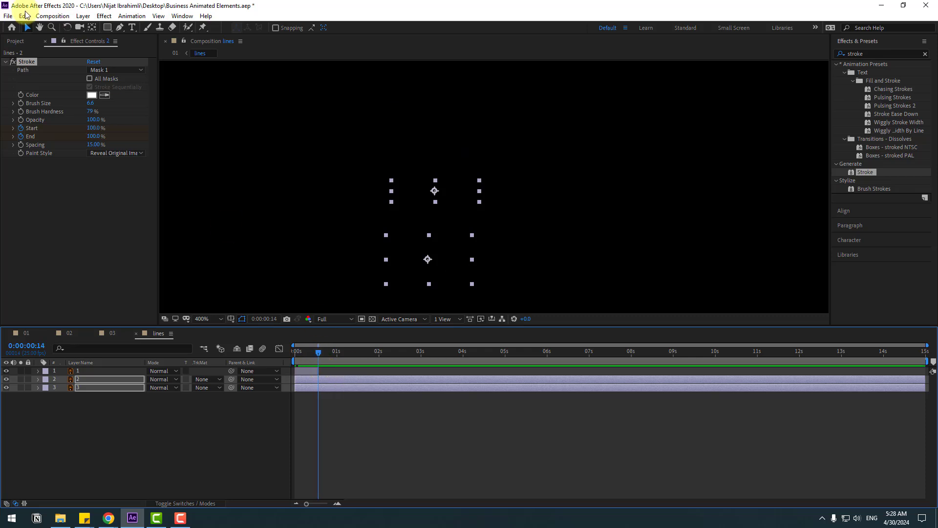
# Step: Split line layers 2 and 3 at frame 14
pyautogui.click(24, 16)
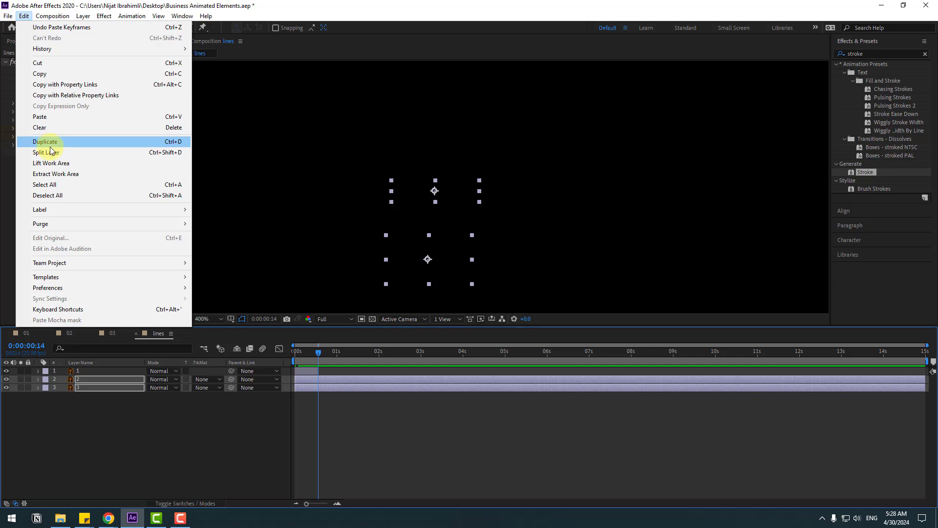
pyautogui.click(49, 152)
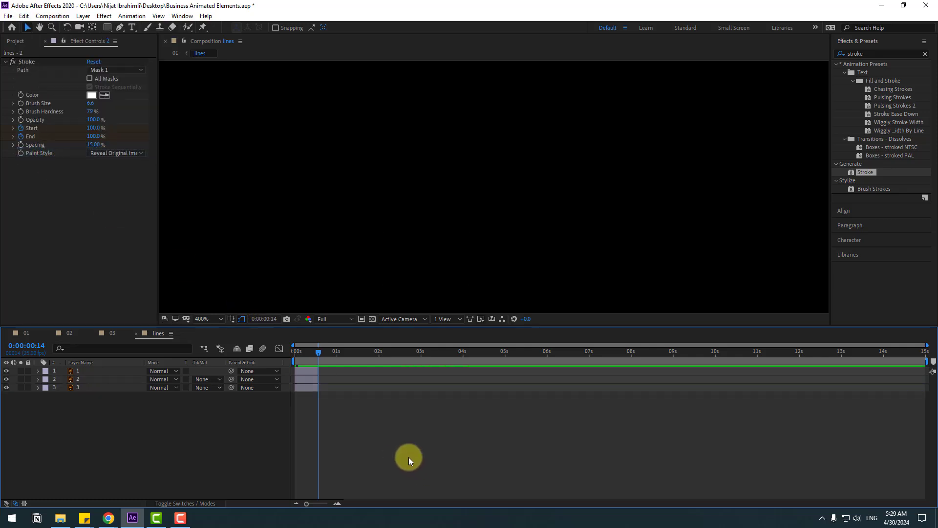
pyautogui.click(72, 379)
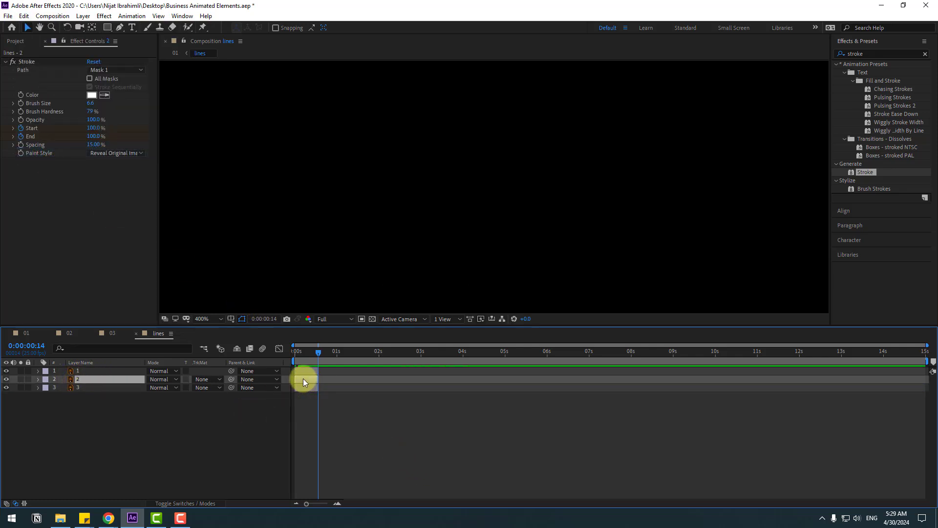
# Step: Stagger the second and third lines to start one after another, previewing the result
pyautogui.moveTo(303, 379); pyautogui.dragTo(349, 388)
pyautogui.press('space')
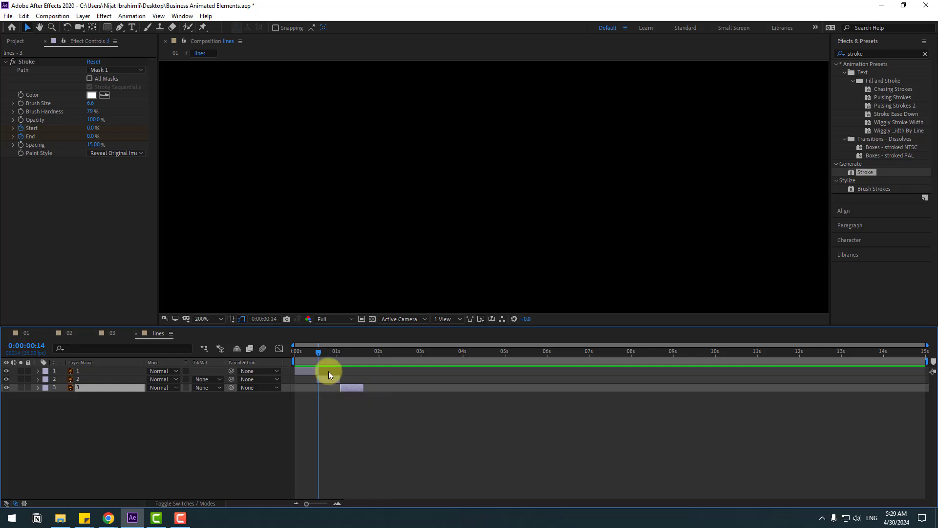
pyautogui.moveTo(328, 379)
pyautogui.mouseDown()
pyautogui.moveTo(319, 377)
pyautogui.moveTo(335, 389)
pyautogui.mouseUp()
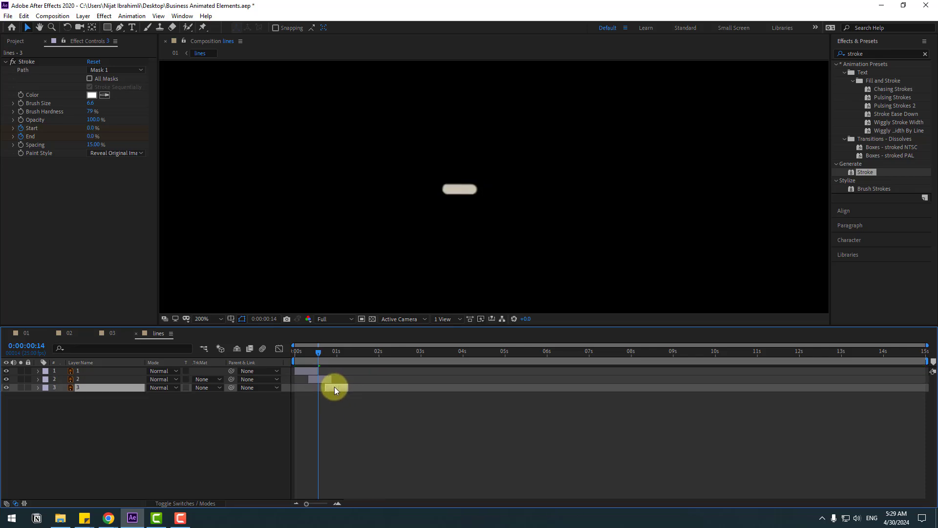
pyautogui.press('space')
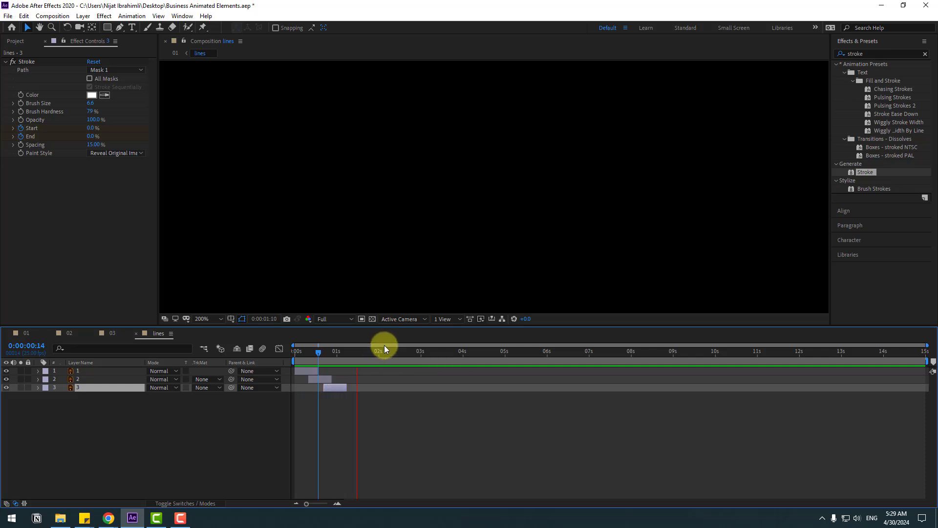
# Step: Set the work area end to about 1.4 s and trim the comp to it
pyautogui.moveTo(925, 361); pyautogui.dragTo(351, 384)
pyautogui.rightClick(341, 361)
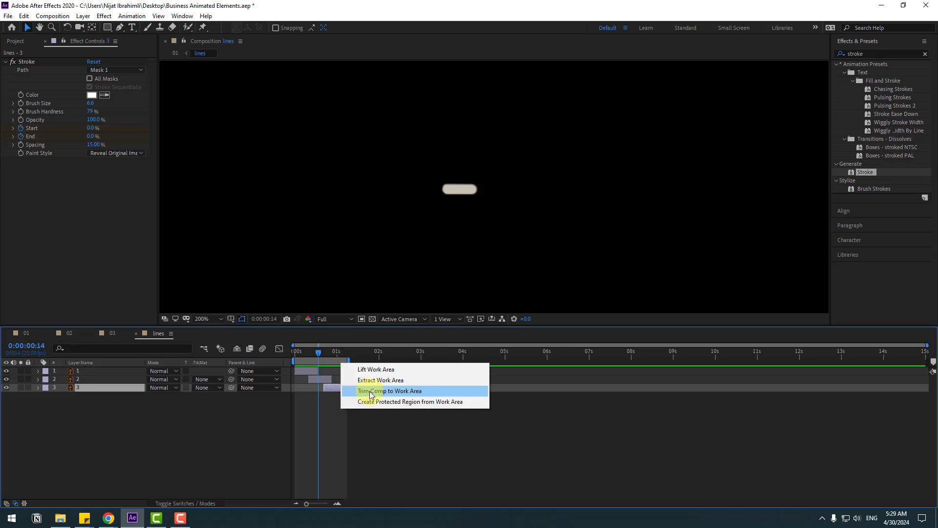
pyautogui.click(370, 391)
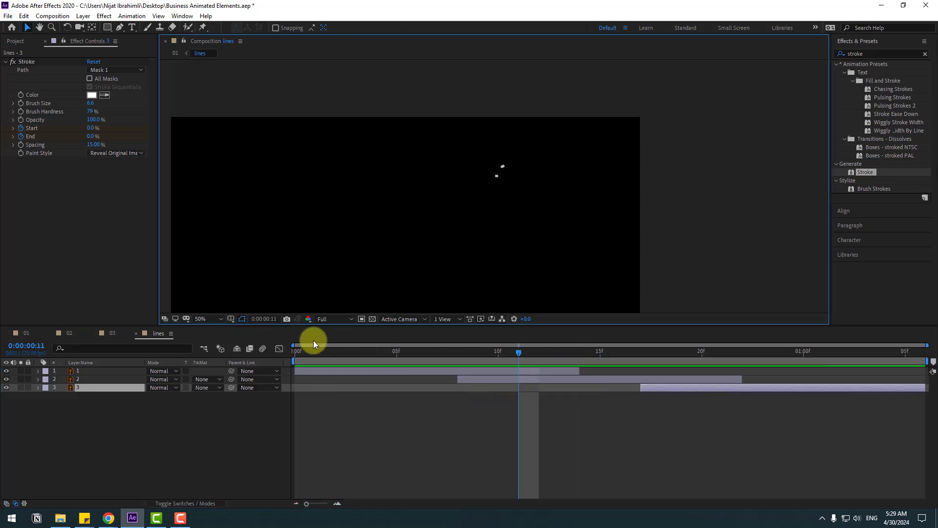
# Step: Draw a tight Region of Interest around the sound-line stroke
pyautogui.click(362, 320)
pyautogui.moveTo(484, 152); pyautogui.dragTo(538, 209)
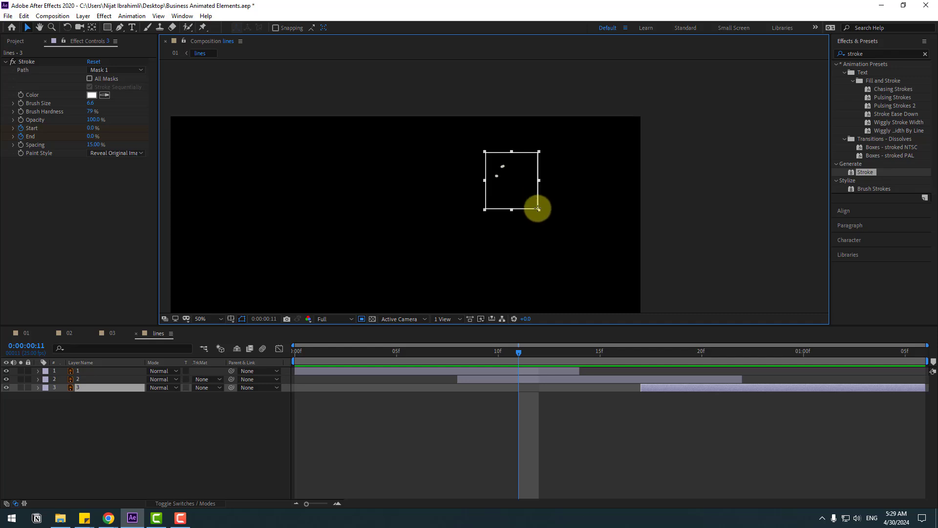
pyautogui.moveTo(414, 351); pyautogui.dragTo(620, 352)
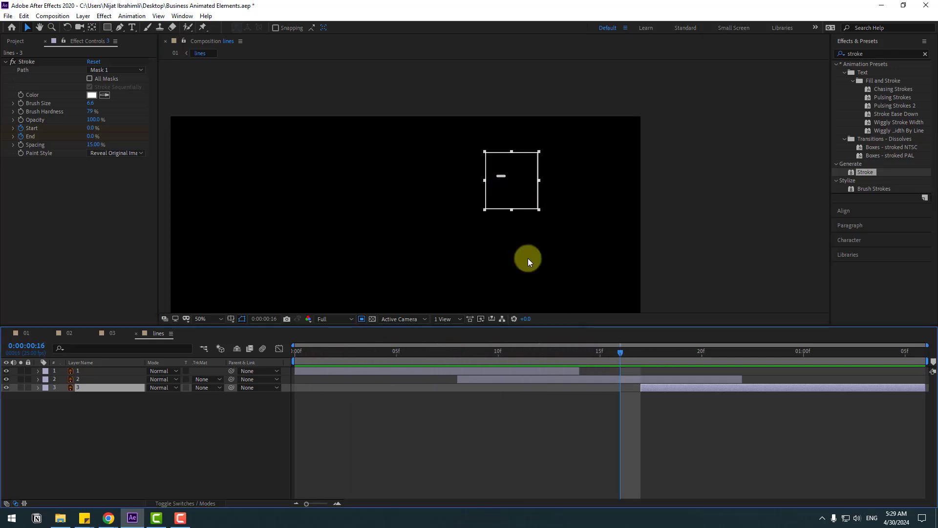
pyautogui.moveTo(538, 208); pyautogui.dragTo(528, 199)
pyautogui.moveTo(614, 351)
pyautogui.mouseDown()
pyautogui.moveTo(498, 359)
pyautogui.moveTo(697, 352)
pyautogui.moveTo(316, 352)
pyautogui.mouseUp()
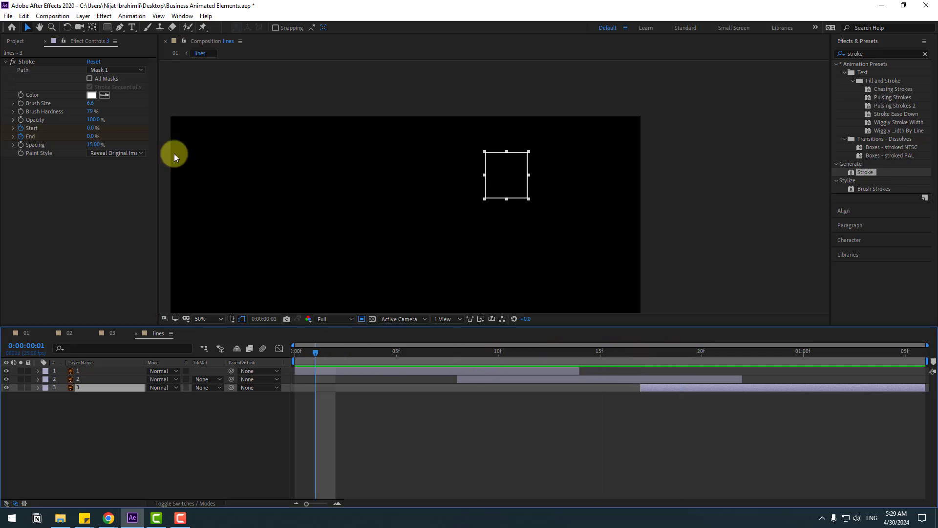
# Step: Crop the lines comp to the Region of Interest and close its timeline
pyautogui.click(53, 16)
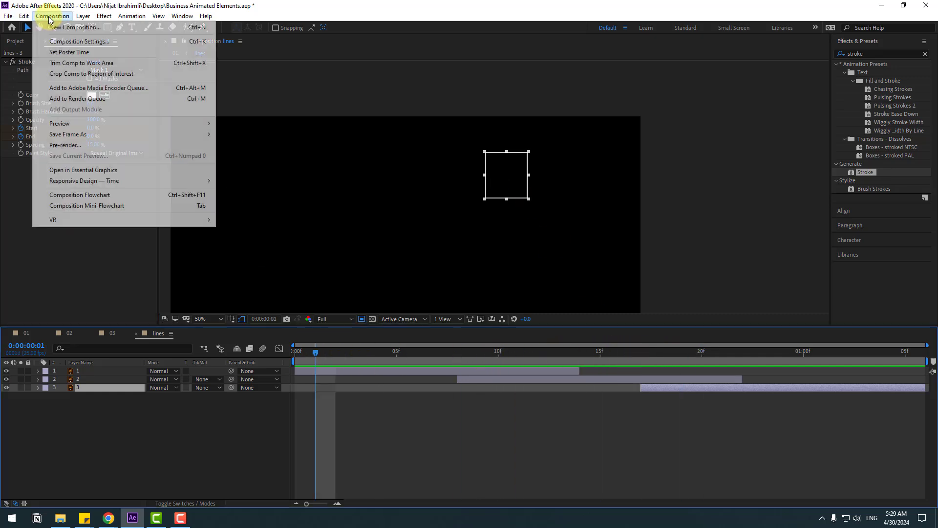
pyautogui.click(80, 76)
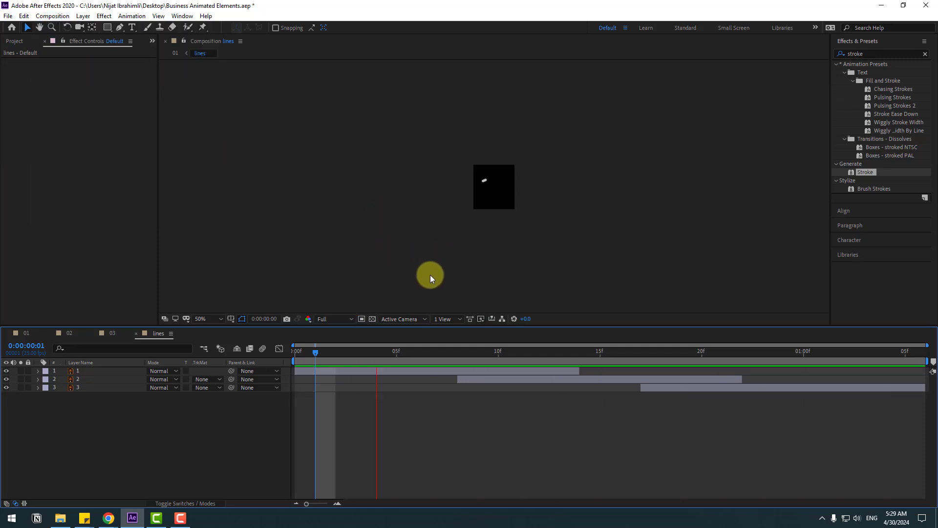
pyautogui.press('space')
pyautogui.click(136, 333)
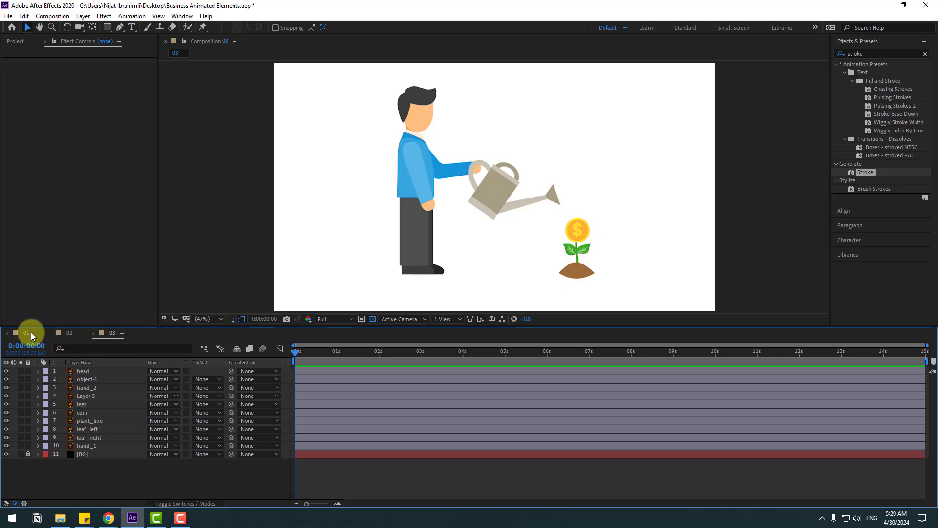
# Step: In comp 01, place the lines precomp at the megaphone's mouth and parent it to megafon
pyautogui.click(30, 333)
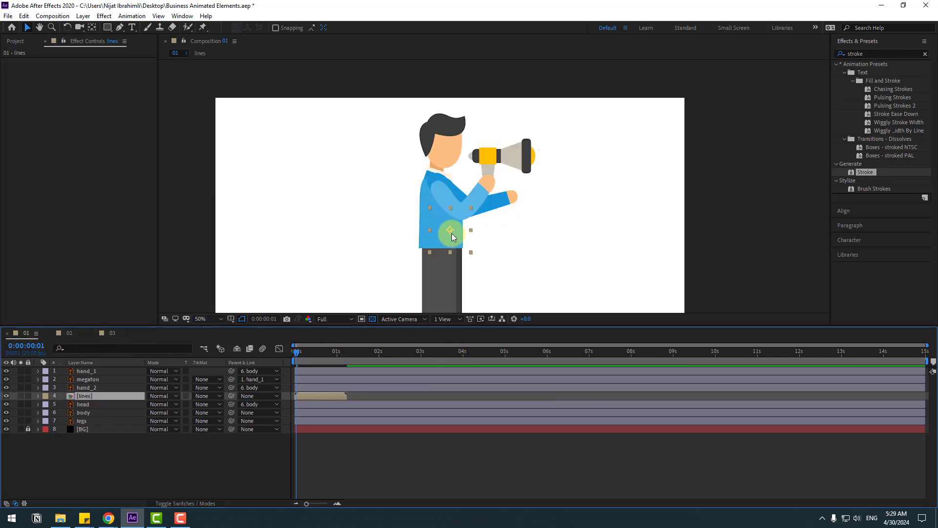
pyautogui.moveTo(452, 233); pyautogui.dragTo(550, 163)
pyautogui.moveTo(296, 354); pyautogui.dragTo(311, 353)
pyautogui.scroll(2, 559, 178)
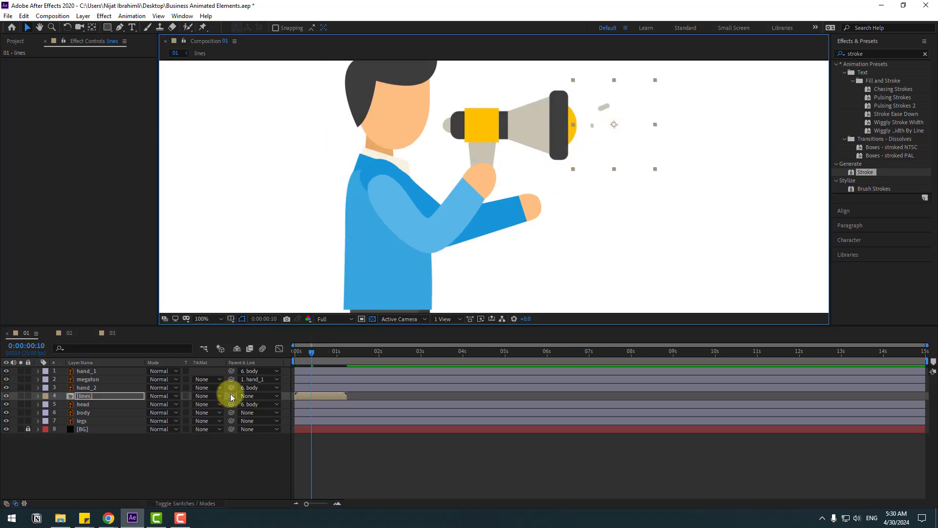
pyautogui.moveTo(232, 395); pyautogui.dragTo(96, 379)
pyautogui.scroll(-2, 536, 223)
pyautogui.press('space')
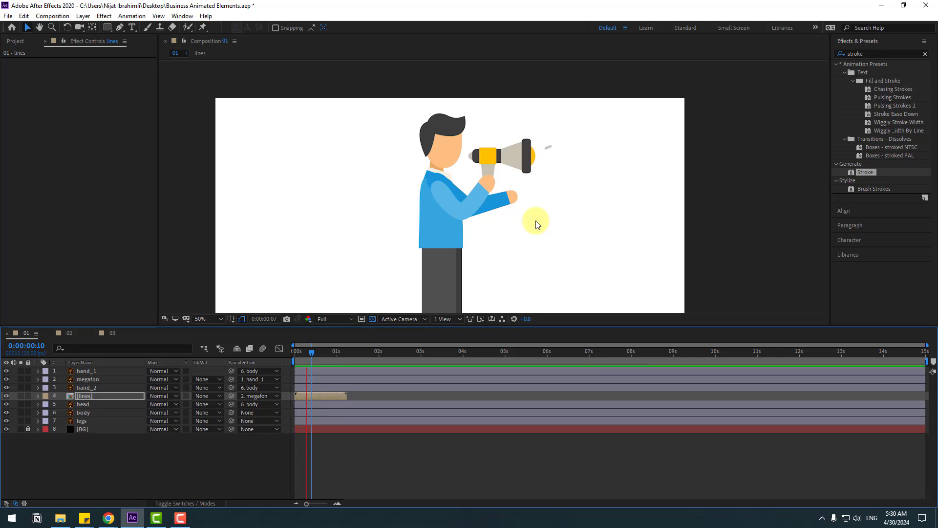
pyautogui.press('space')
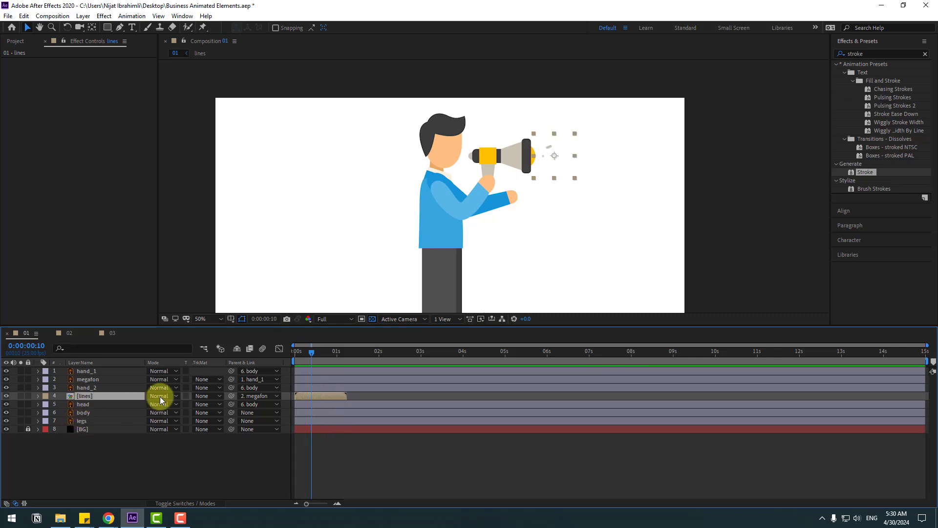
# Step: Duplicate the lines layer into seven copies, each starting after the previous one
pyautogui.hotkey('ctrl', 'd')
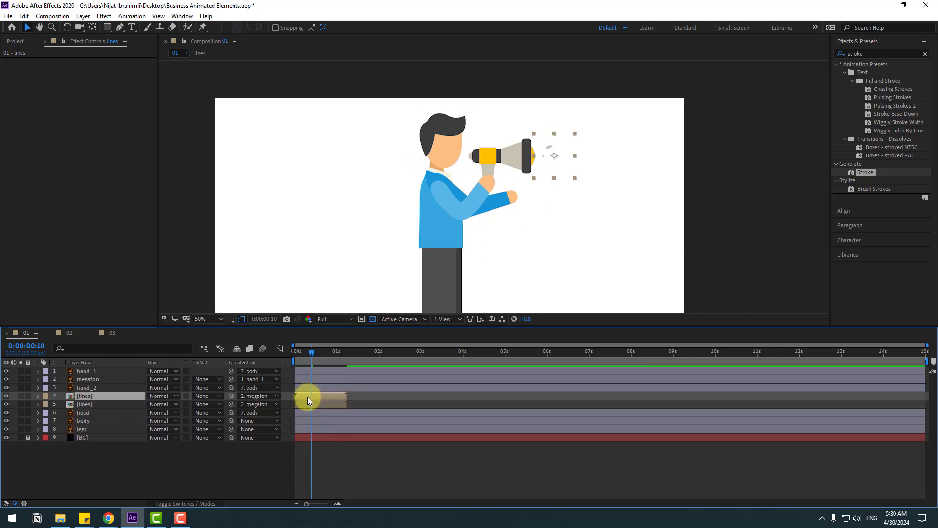
pyautogui.moveTo(307, 397); pyautogui.dragTo(571, 395)
pyautogui.hotkey('ctrl', 'd')
pyautogui.hotkey('ctrl', 'd')
pyautogui.hotkey('ctrl', 'd')
pyautogui.hotkey('ctrl', 'd')
pyautogui.hotkey('ctrl', 'd')
pyautogui.moveTo(572, 395); pyautogui.dragTo(624, 395)
pyautogui.moveTo(927, 362); pyautogui.dragTo(659, 361)
pyautogui.hotkey('ctrl', 'shift', 'x')
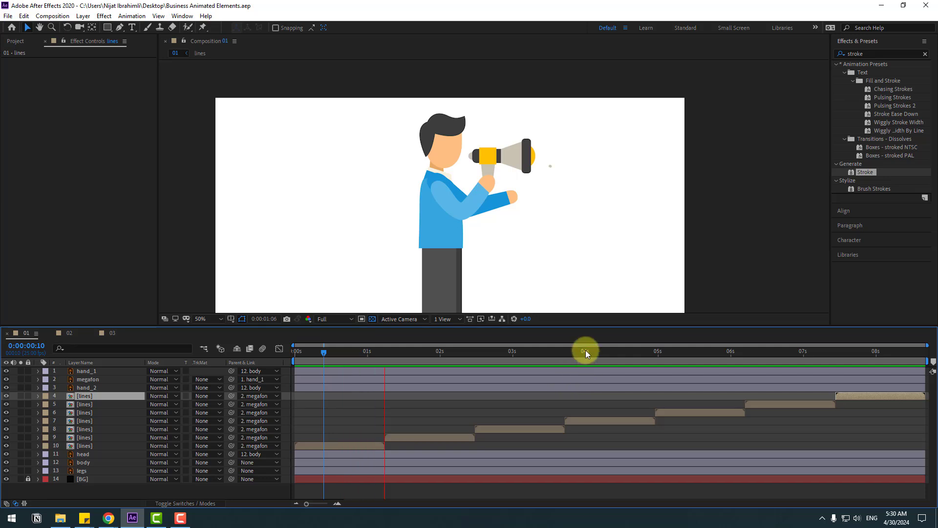
pyautogui.moveTo(316, 356); pyautogui.dragTo(296, 355)
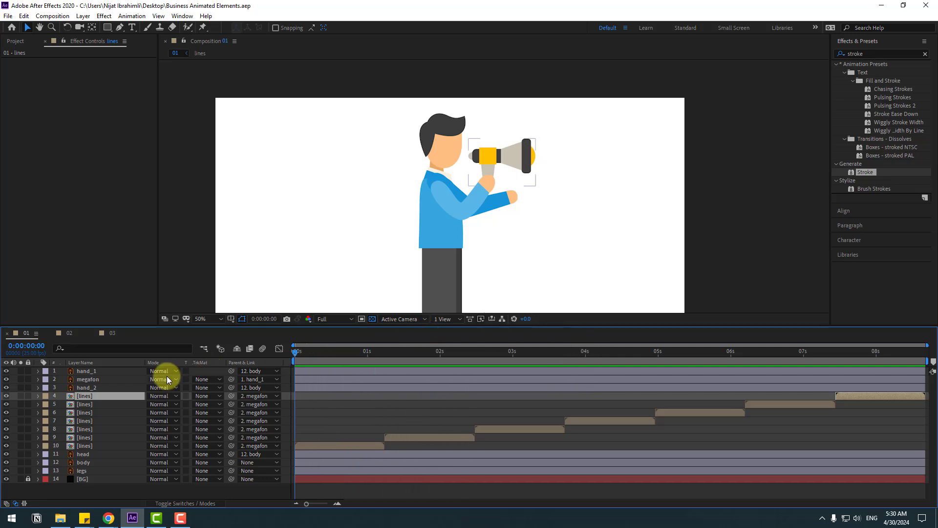
# Step: Keyframe hand_1's Rotation at frame 0, frame 10 tilted up, and frame 20 back at 0°
pyautogui.click(95, 370)
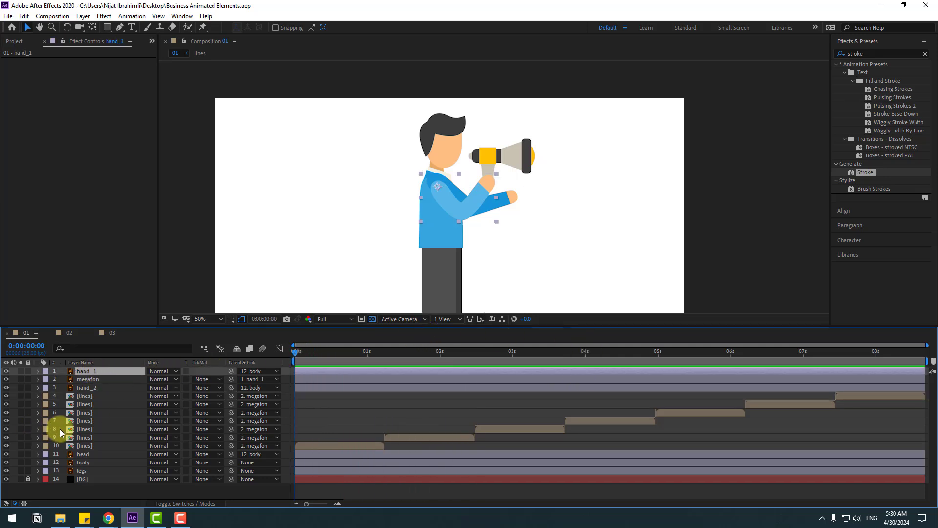
pyautogui.press('r')
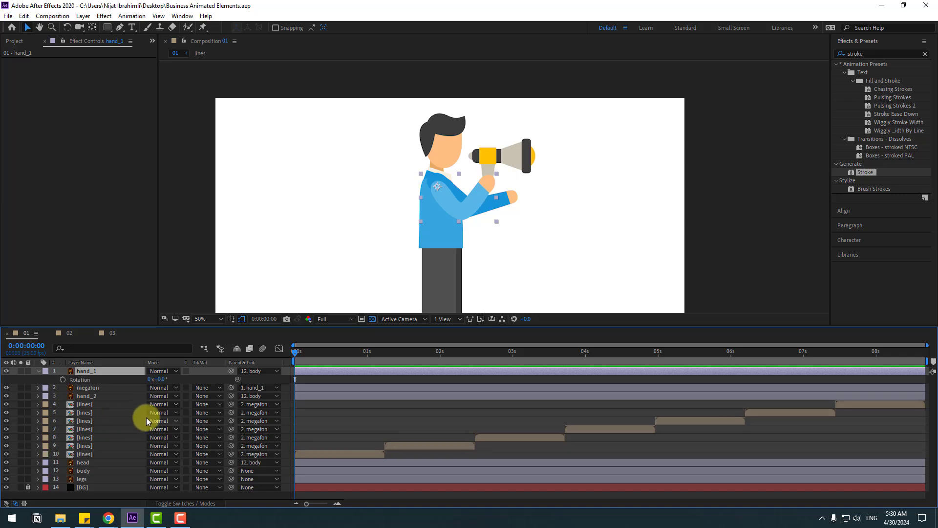
pyautogui.click(63, 379)
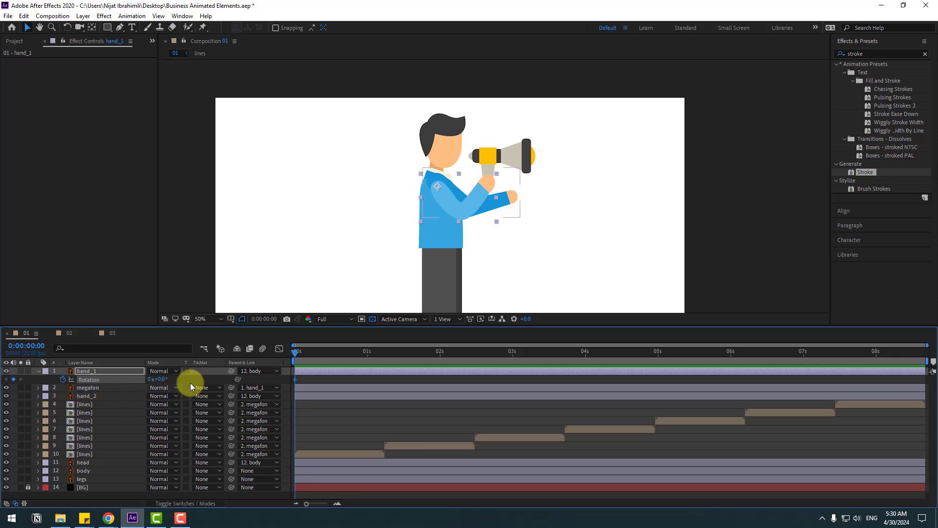
pyautogui.click(259, 320)
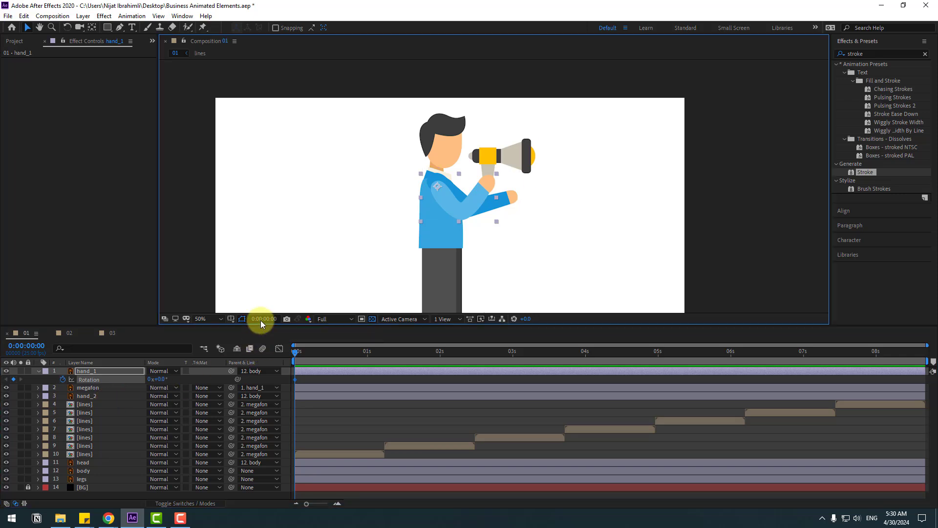
pyautogui.write('+10')
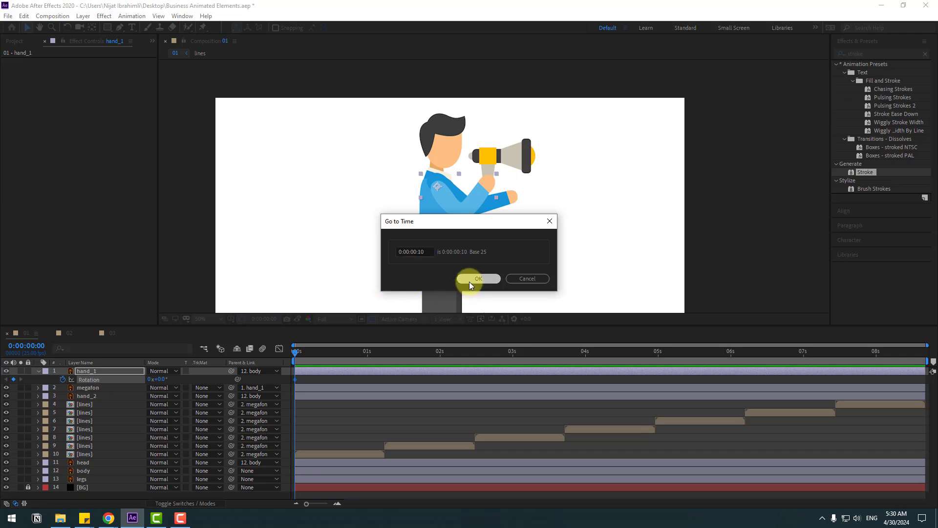
pyautogui.click(472, 279)
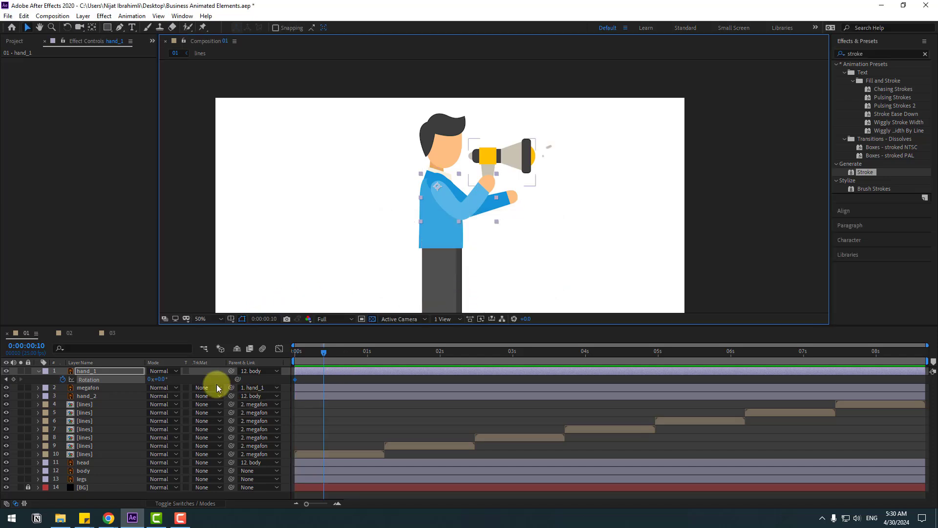
pyautogui.moveTo(162, 382); pyautogui.dragTo(353, 351)
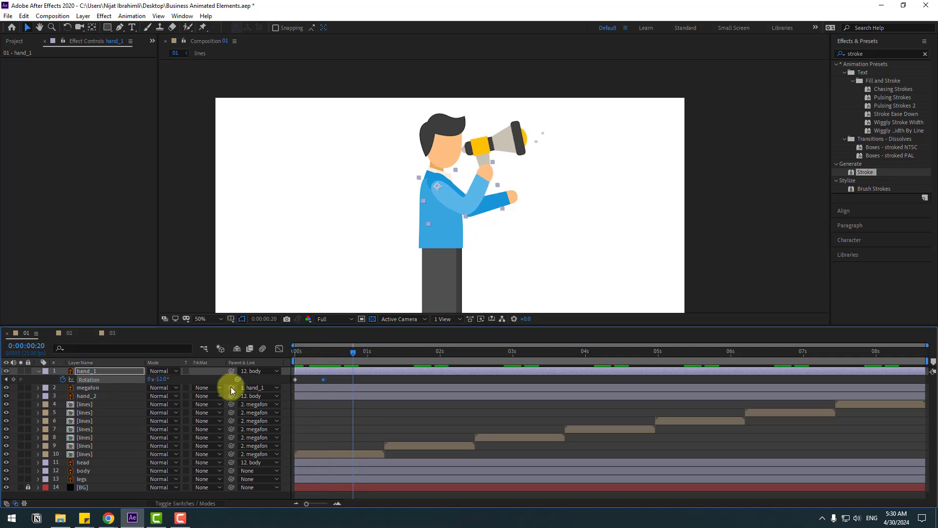
pyautogui.moveTo(159, 378); pyautogui.dragTo(168, 378)
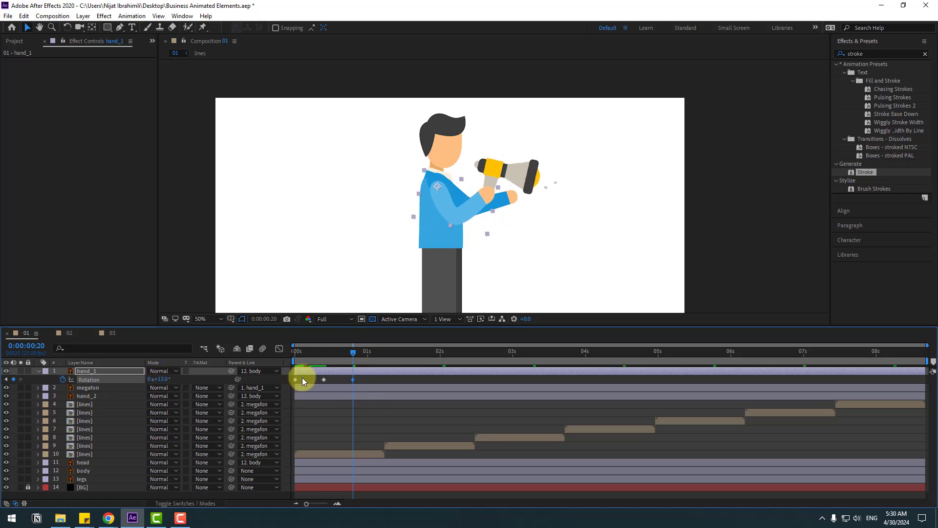
pyautogui.hotkey('ctrl', 'z')
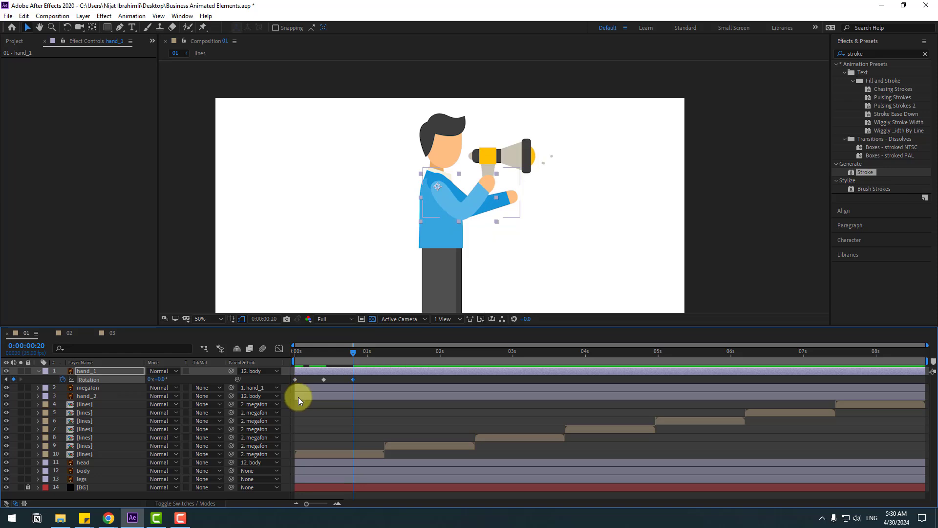
# Step: Preview the arm swing and apply Easy Ease to hand_1's rotation keyframes
pyautogui.moveTo(348, 356); pyautogui.dragTo(270, 356)
pyautogui.press('space')
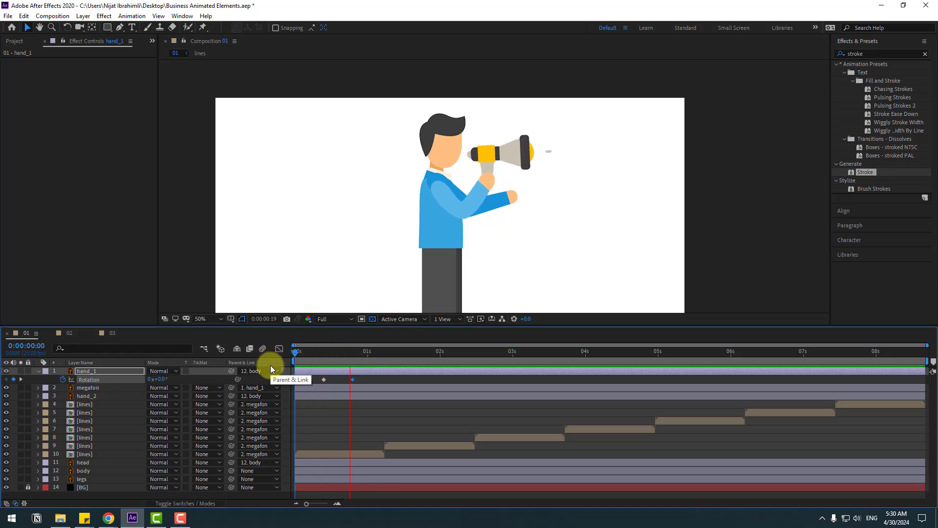
pyautogui.press('space')
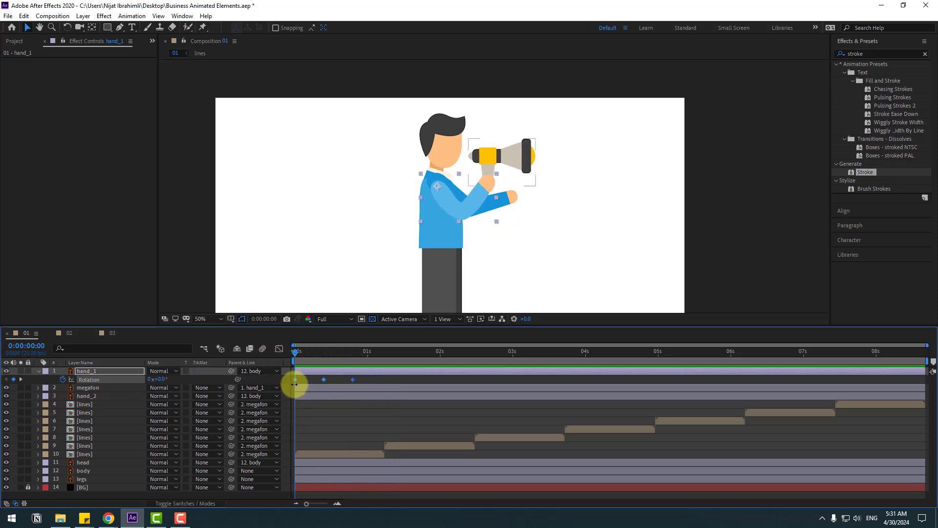
pyautogui.rightClick(295, 379)
pyautogui.moveTo(344, 501)
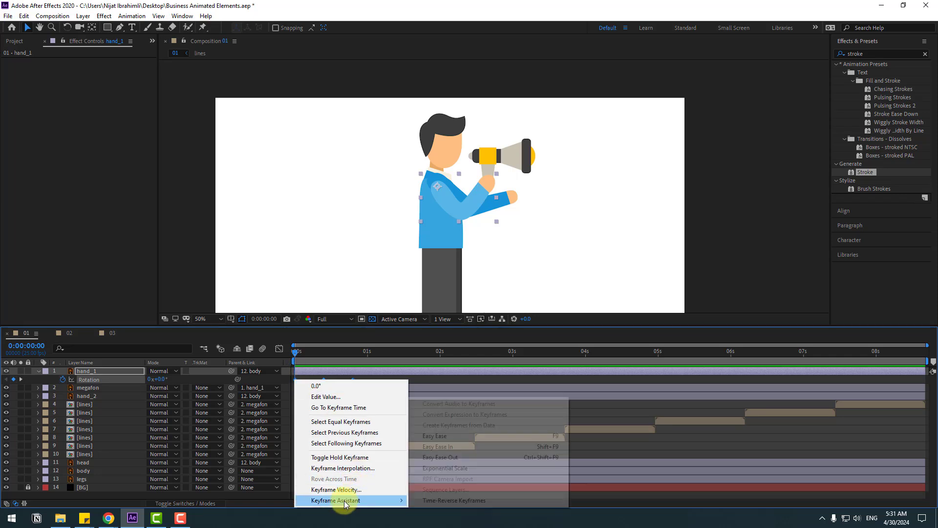
pyautogui.click(442, 437)
pyautogui.click(357, 414)
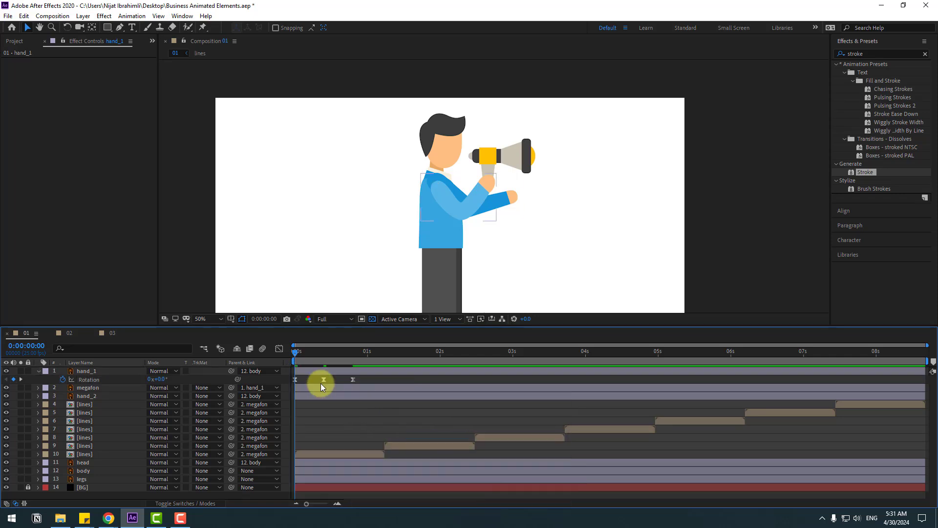
# Step: Add a loopOutDuration(type = "cycle") expression to hand_1's Rotation and preview the repeating swing
pyautogui.keyDown('alt'); pyautogui.click(63, 379); pyautogui.keyUp('alt')
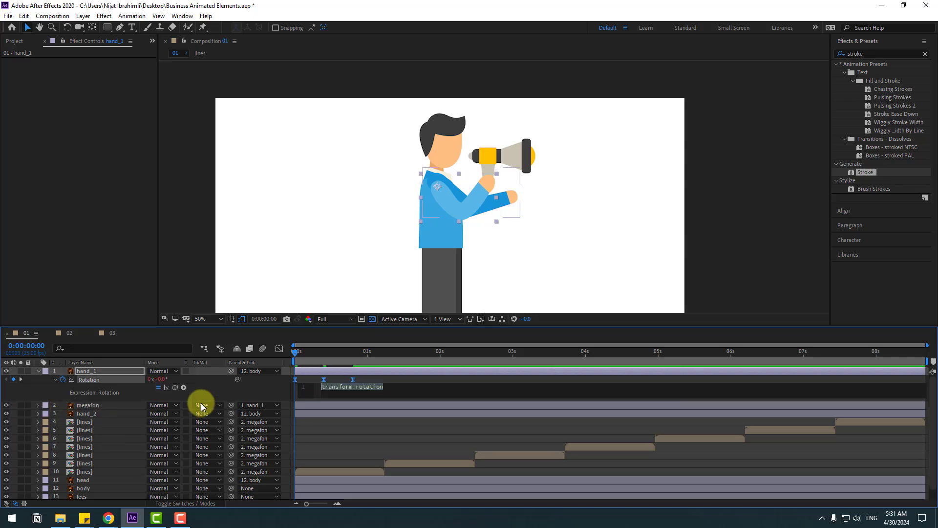
pyautogui.click(183, 388)
pyautogui.moveTo(260, 326)
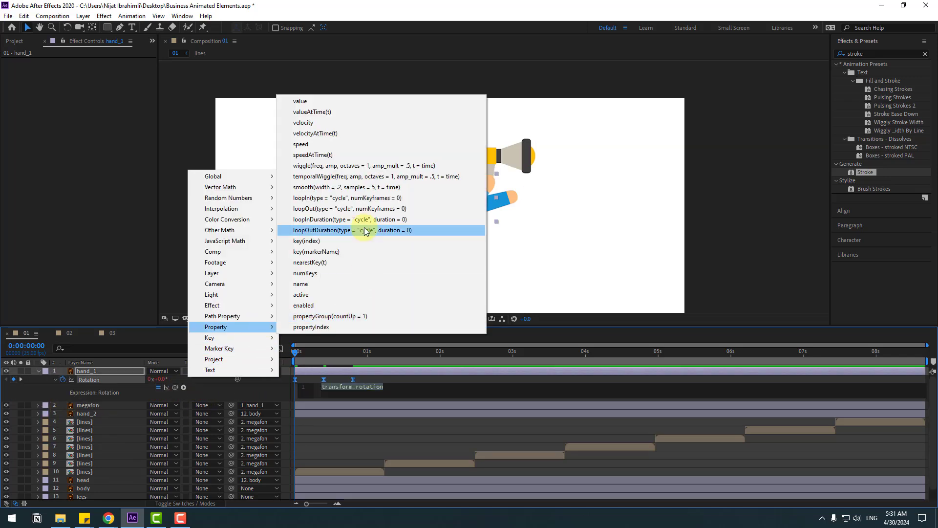
pyautogui.click(366, 230)
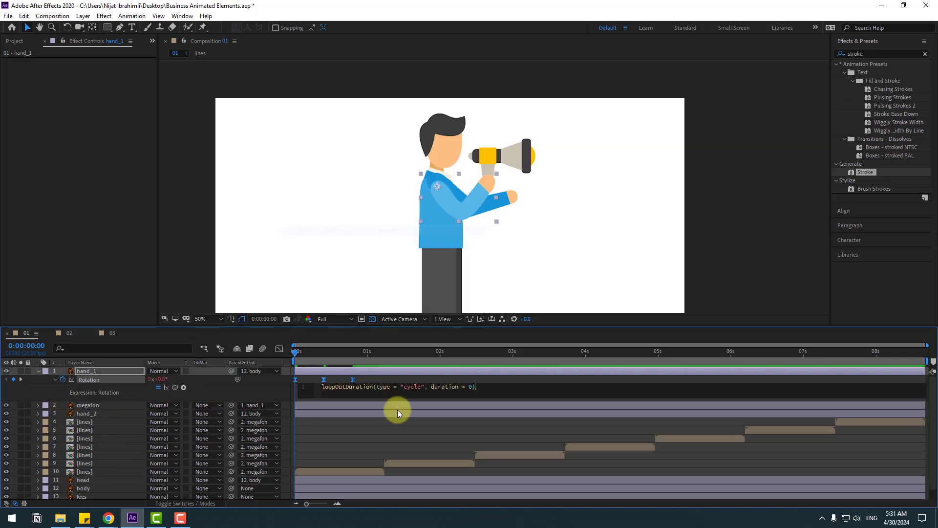
pyautogui.click(381, 377)
pyautogui.press('space')
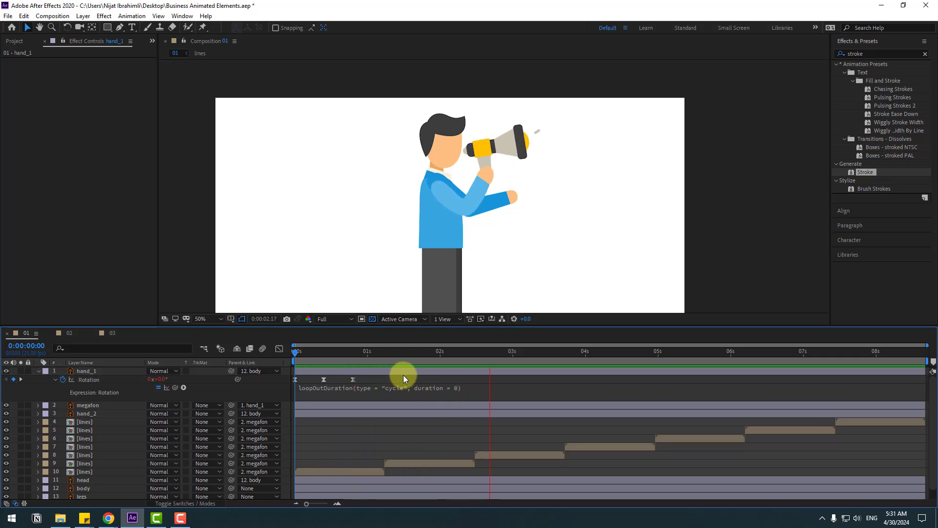
pyautogui.click(369, 352)
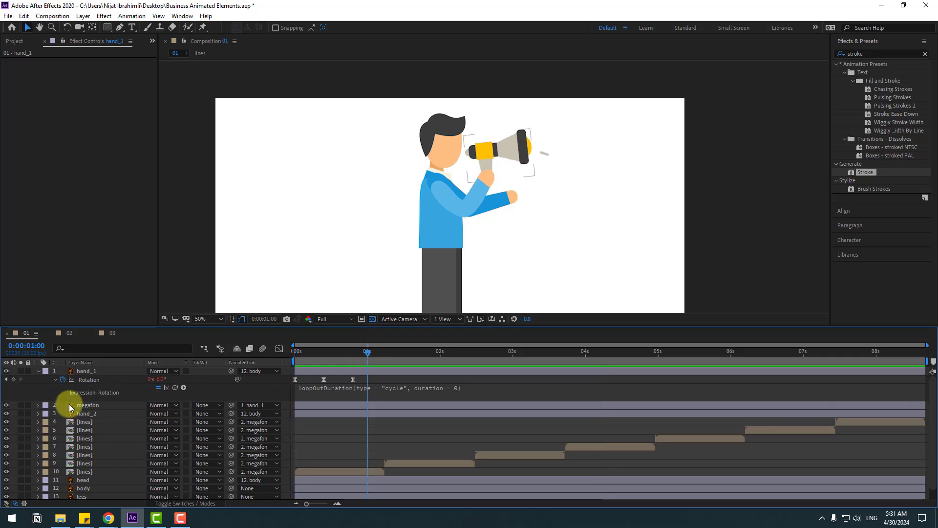
pyautogui.click(38, 371)
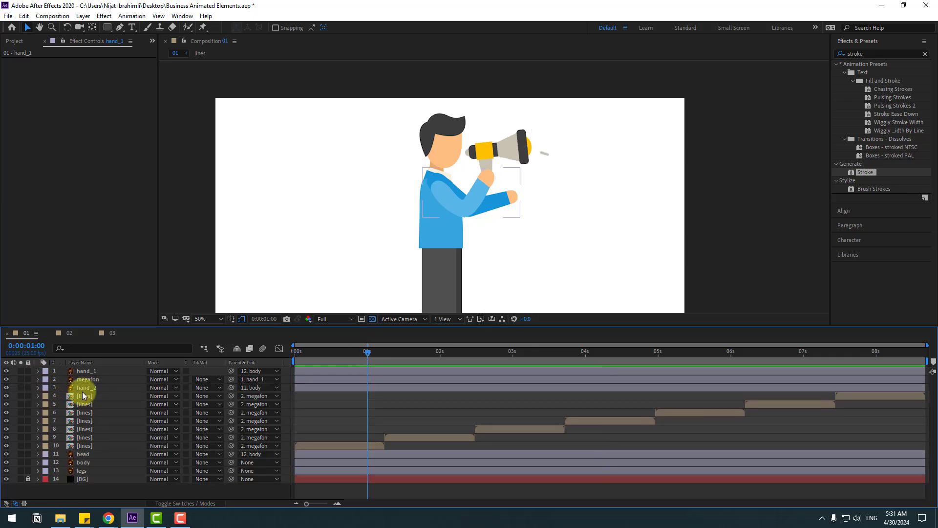
# Step: Move the hand_2 layer below the body layer in the timeline
pyautogui.click(136, 389)
pyautogui.moveTo(351, 351); pyautogui.dragTo(288, 353)
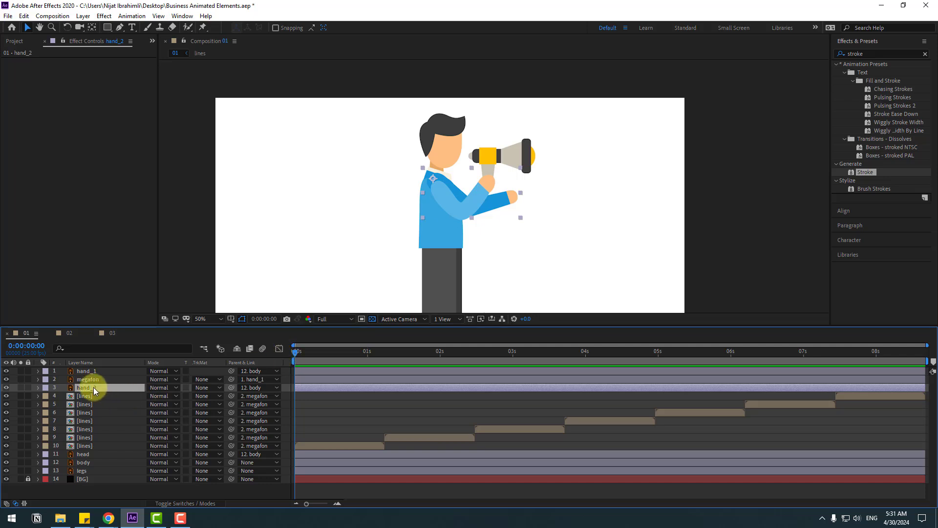
pyautogui.moveTo(93, 387); pyautogui.dragTo(96, 466)
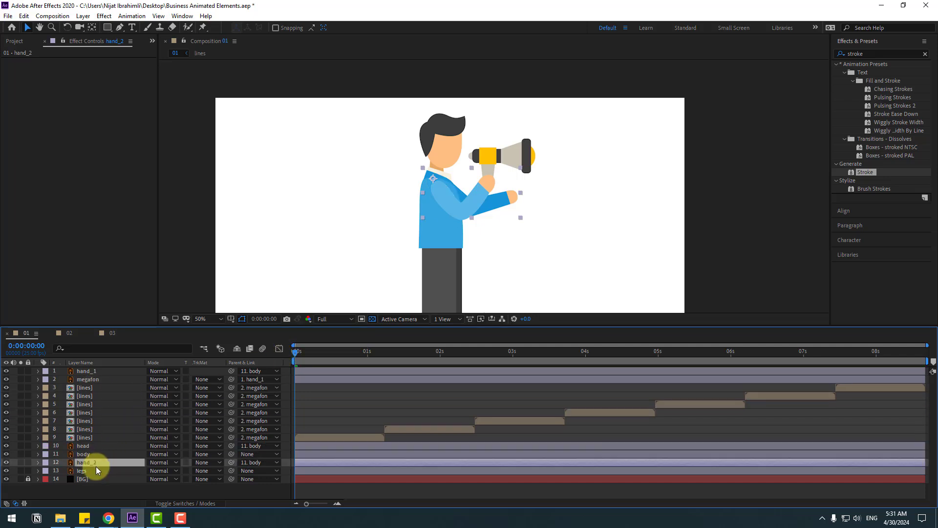
# Step: Give hand_2's Rotation a wiggle(1,8) expression and preview the arm jitter
pyautogui.press('r')
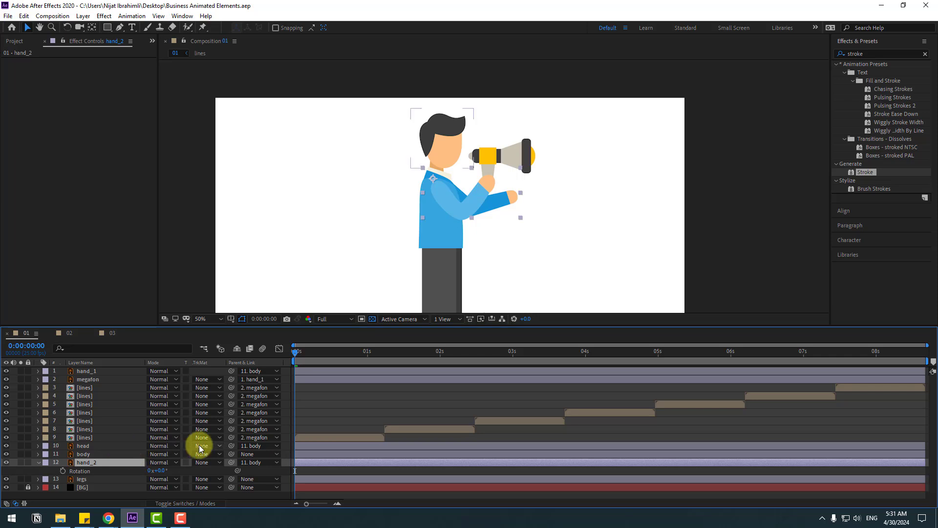
pyautogui.keyDown('alt'); pyautogui.click(62, 471); pyautogui.keyUp('alt')
pyautogui.write('wiggle(1,8')
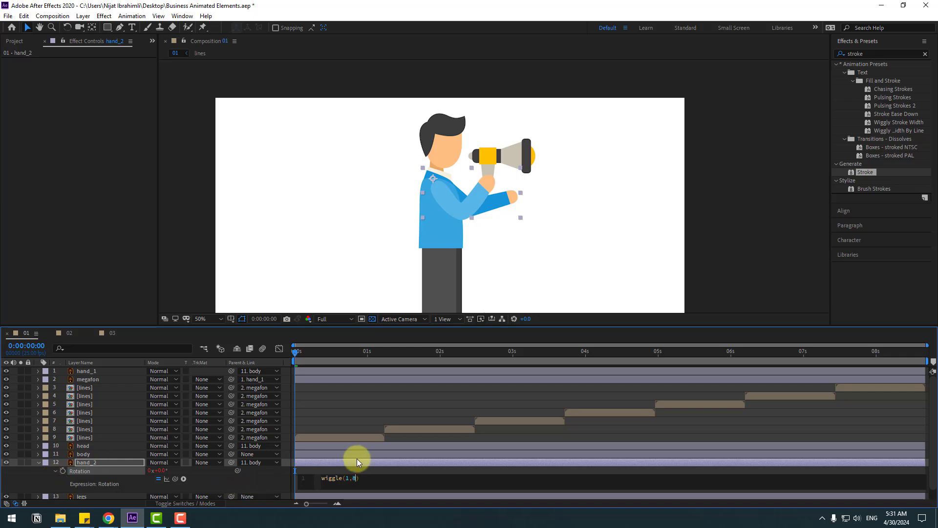
pyautogui.click(328, 474)
pyautogui.press('space')
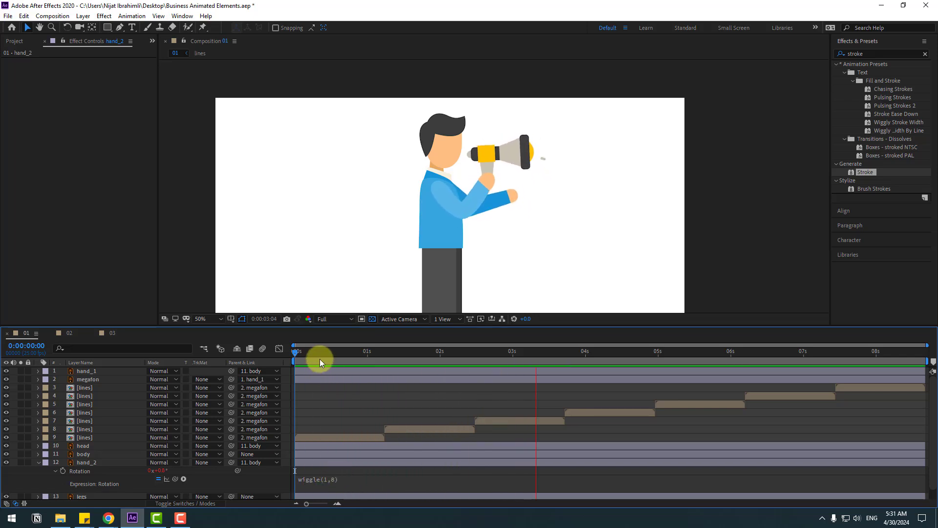
pyautogui.press('space')
pyautogui.click(39, 463)
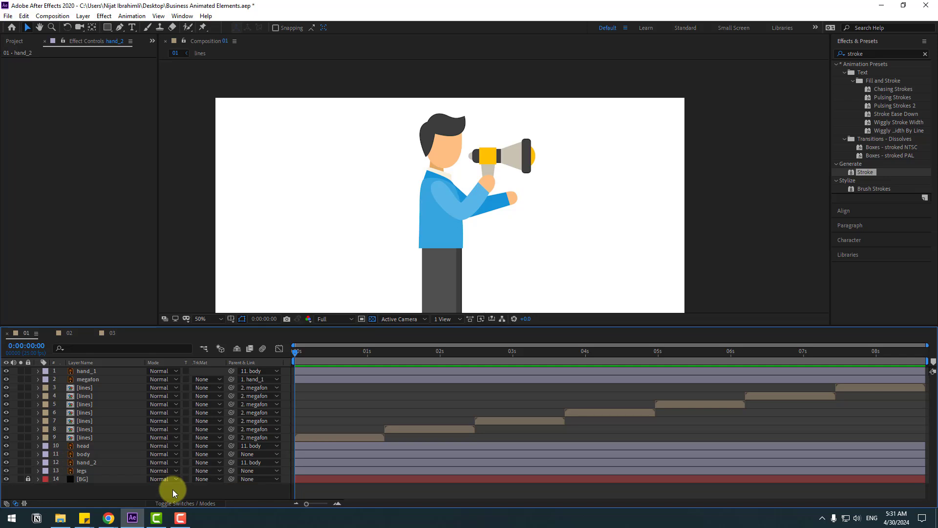
# Step: Add a wiggle(1,7) expression to the body layer's Rotation and preview the torso sway
pyautogui.click(86, 454)
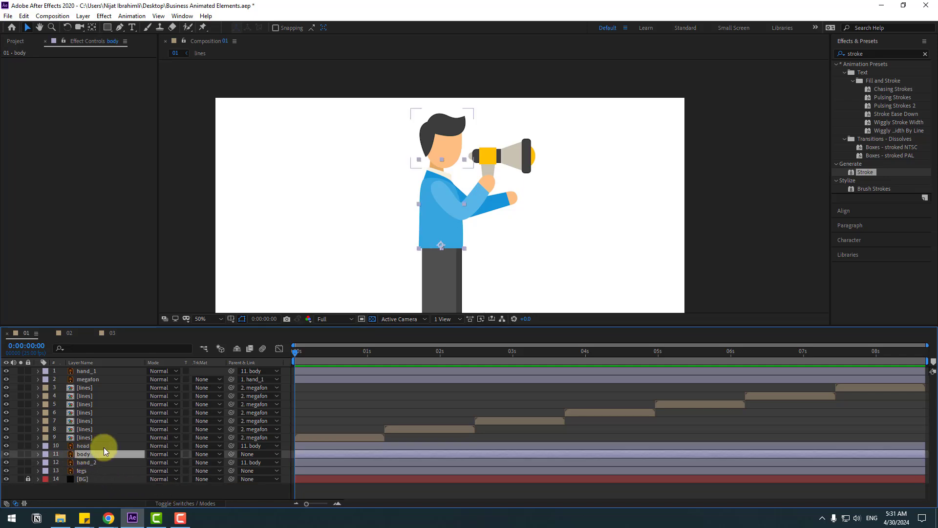
pyautogui.press('r')
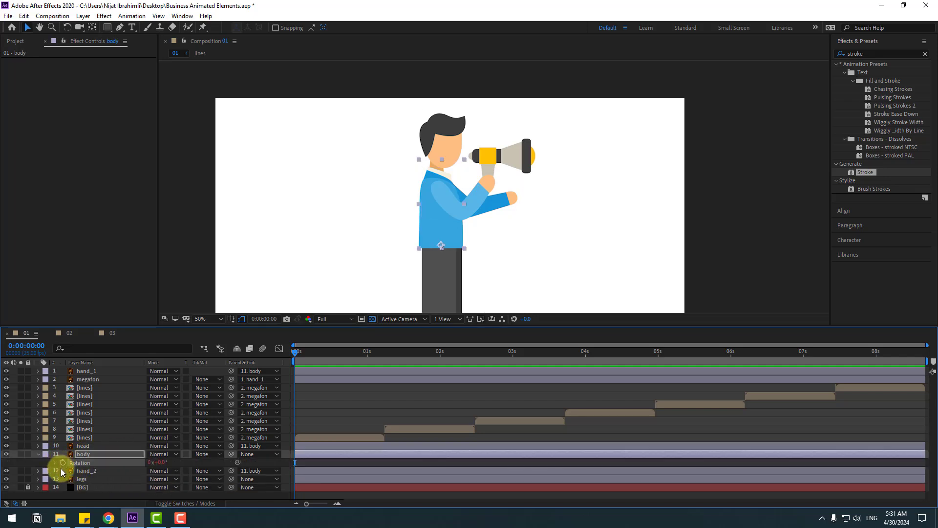
pyautogui.keyDown('alt'); pyautogui.click(62, 462); pyautogui.keyUp('alt')
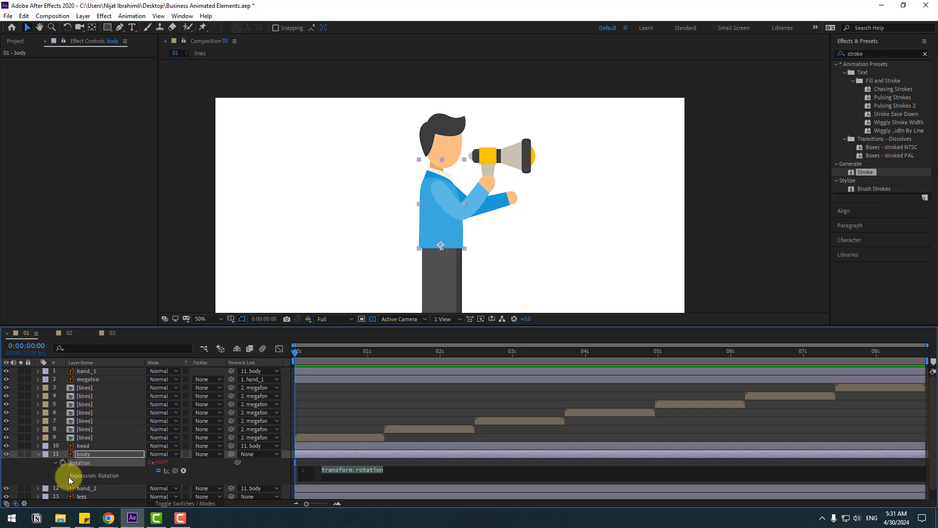
pyautogui.write('wiggle(1')
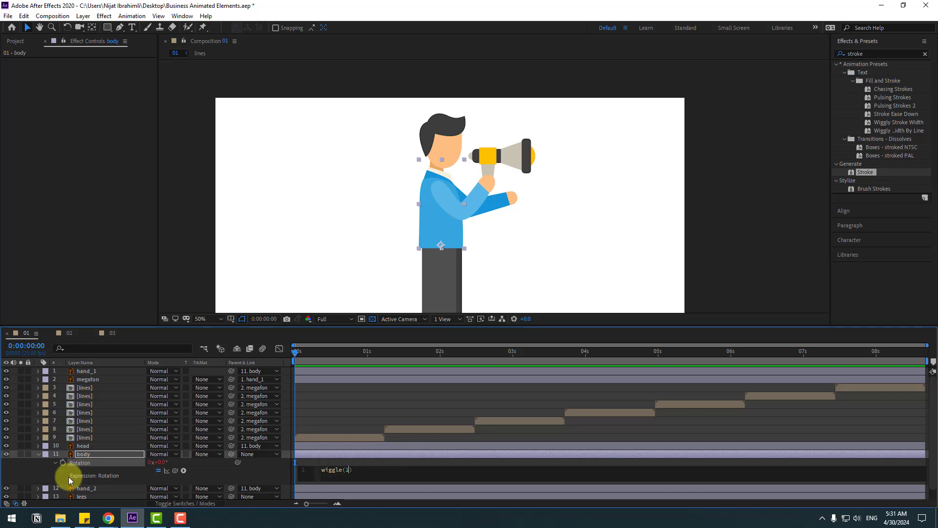
pyautogui.write(',7')
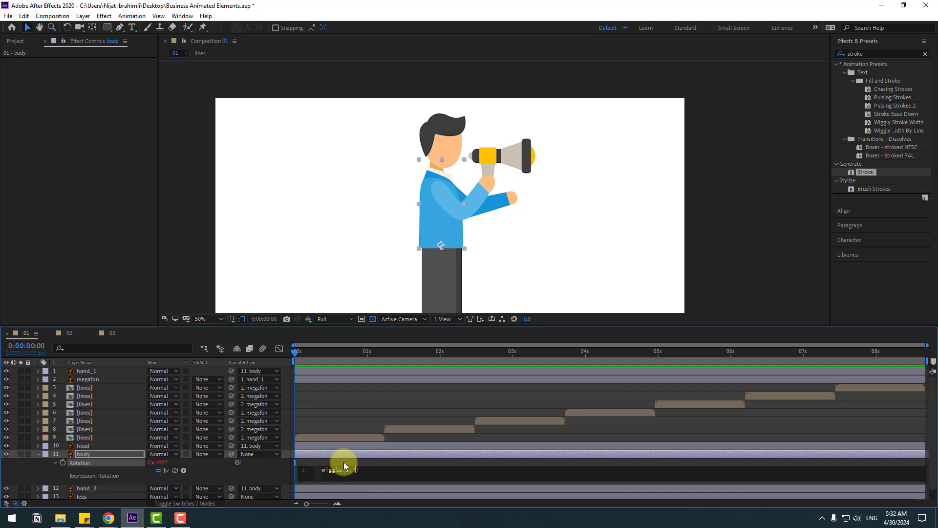
pyautogui.click(348, 458)
pyautogui.press('space')
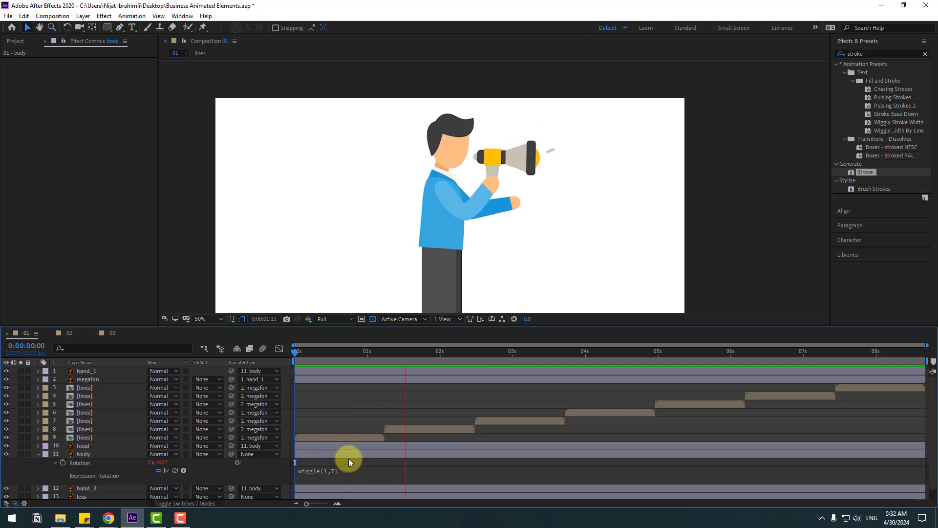
pyautogui.press('space')
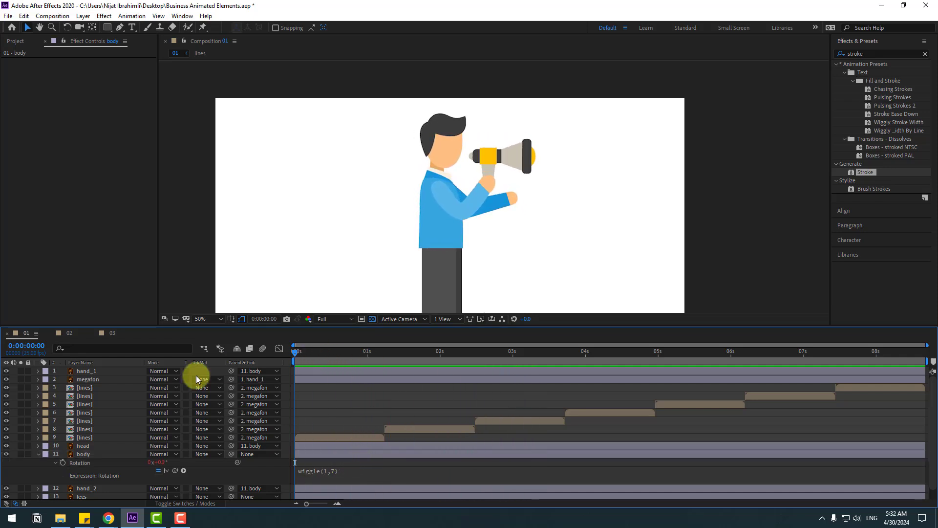
pyautogui.click(38, 454)
pyautogui.click(80, 446)
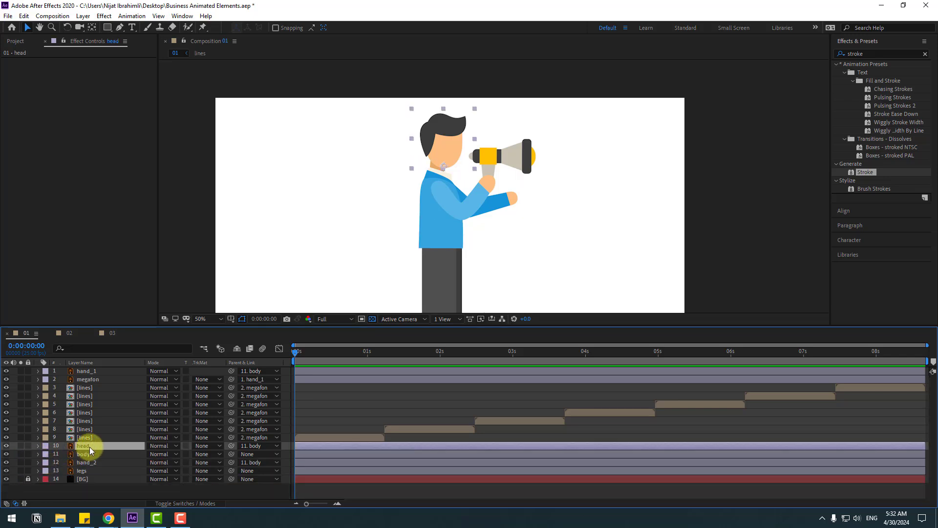
# Step: Add a wiggle(1,10) expression to the head's Rotation and preview the full character
pyautogui.press('r')
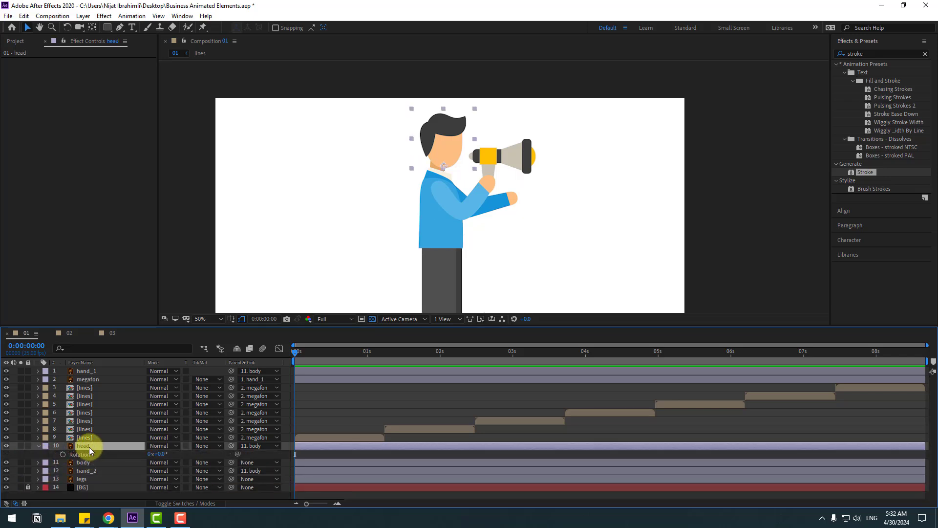
pyautogui.keyDown('alt'); pyautogui.click(62, 455); pyautogui.keyUp('alt')
pyautogui.write('wiggle')
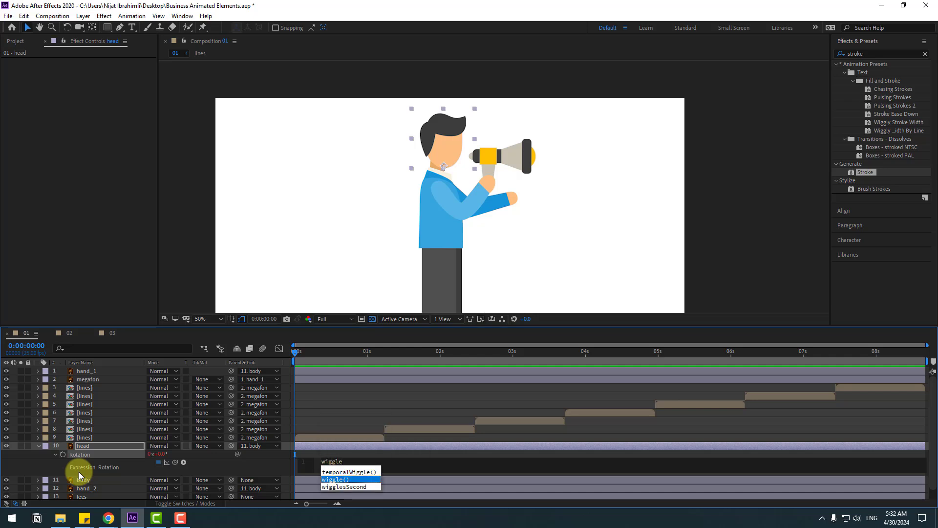
pyautogui.press('Return')
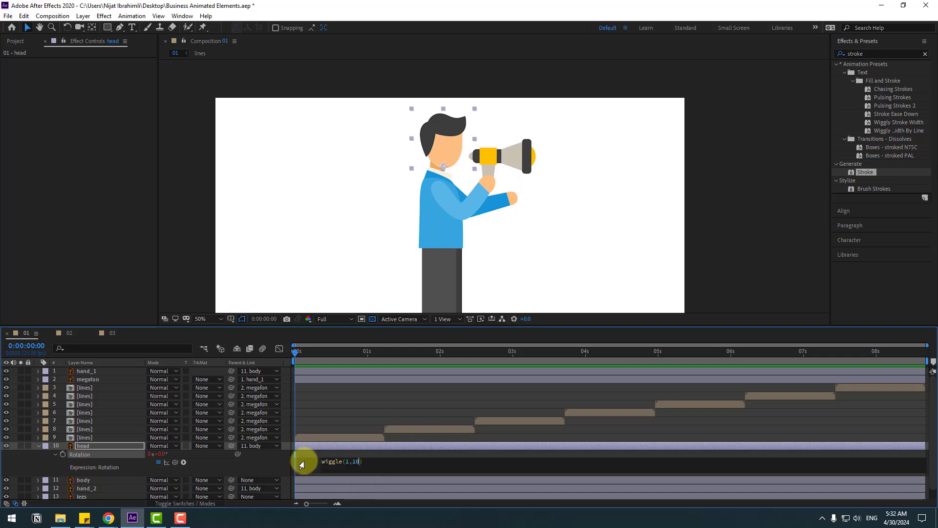
pyautogui.click(310, 452)
pyautogui.press('space')
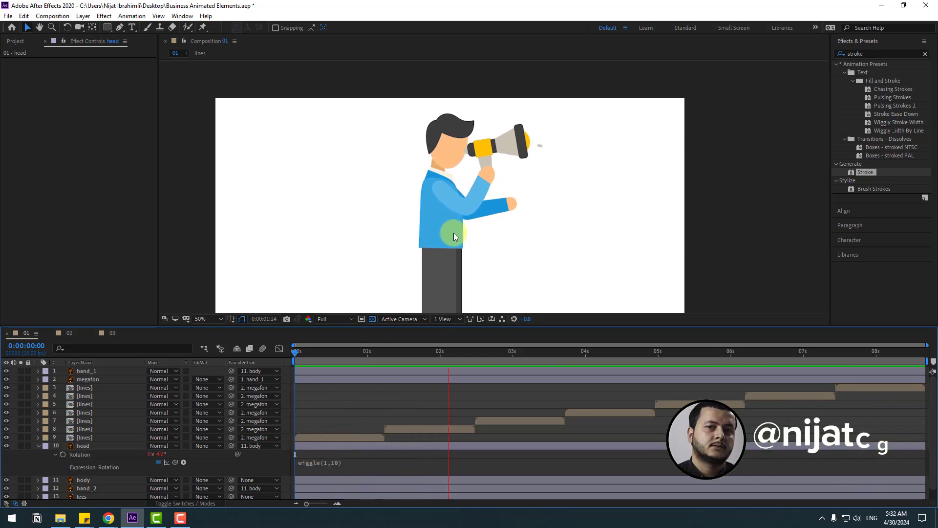
pyautogui.scroll(-2, 456, 210)
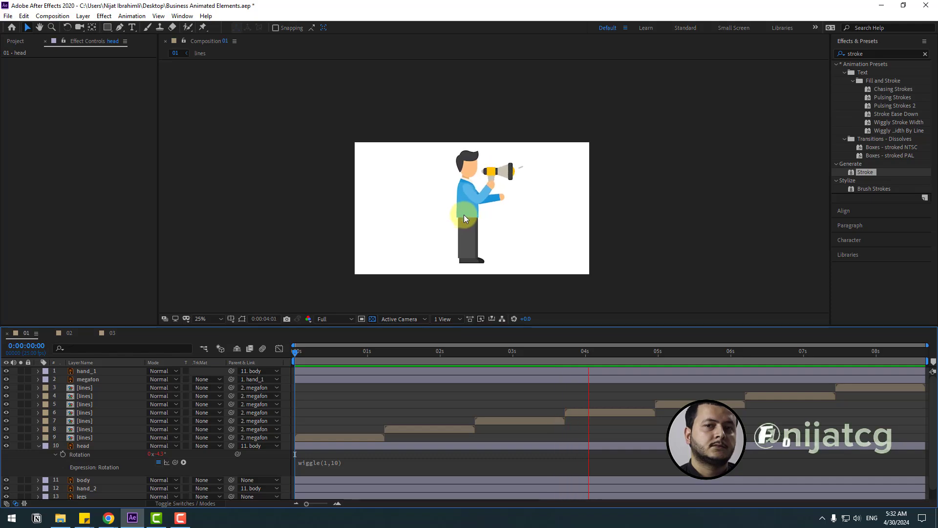